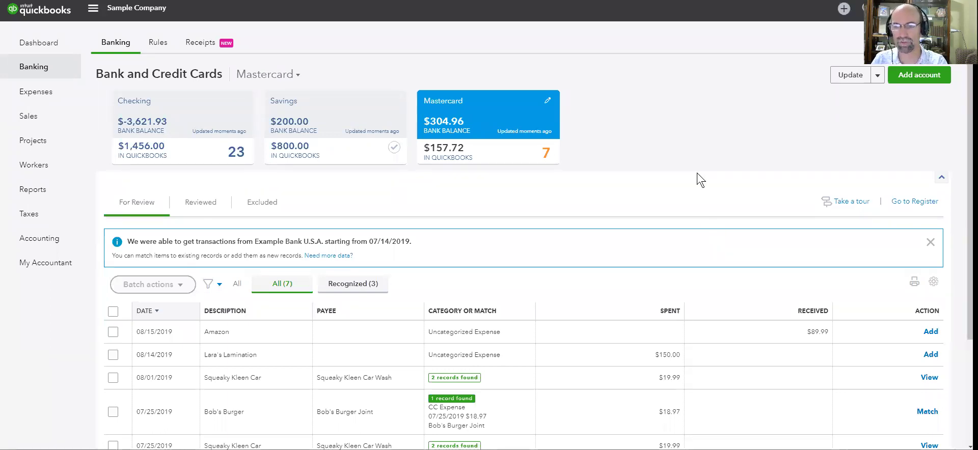
# In the company's advanced settings, keep location tracking on with the location label Department and save the Categories settings
pyautogui.click(868, 8)
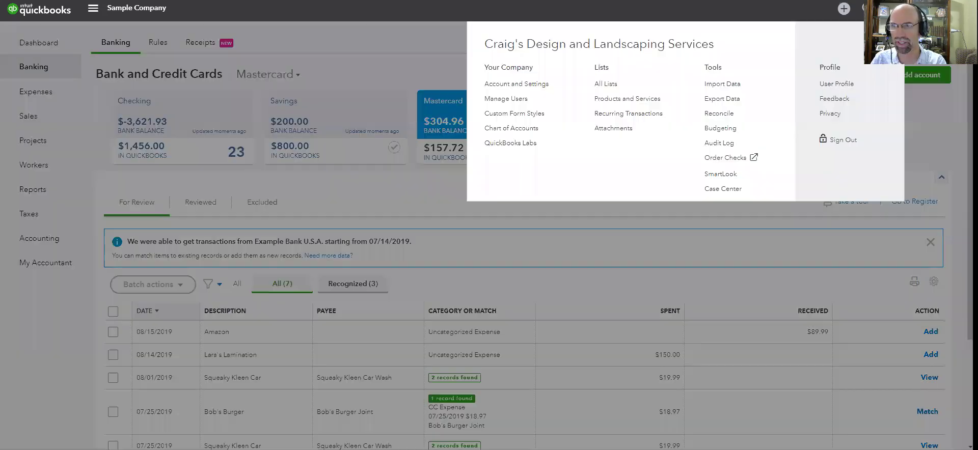
pyautogui.click(535, 88)
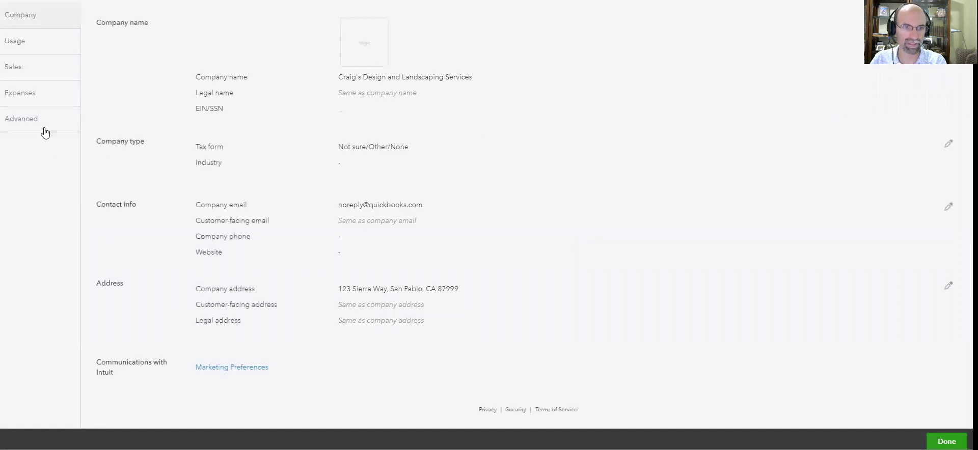
pyautogui.click(36, 127)
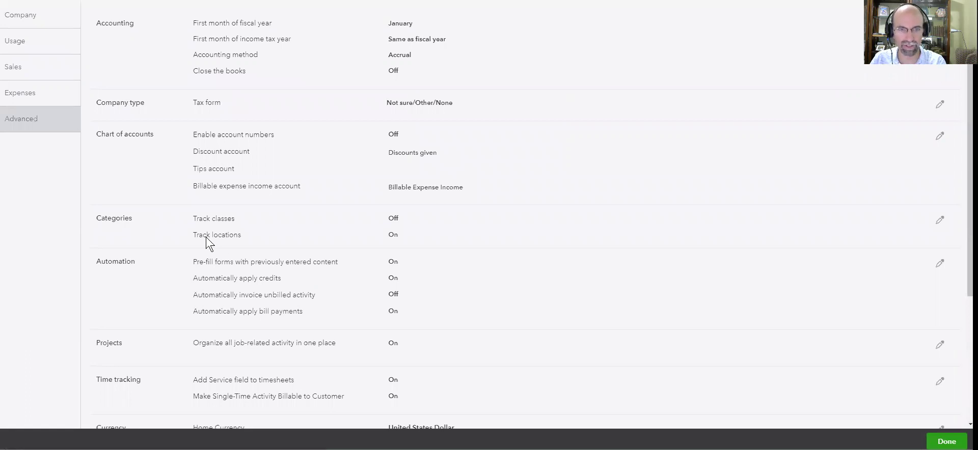
pyautogui.press('ctrl')
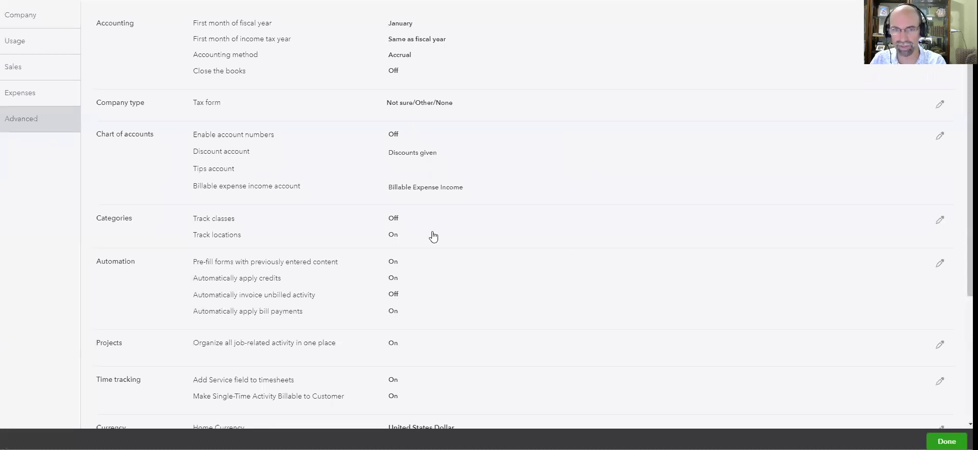
pyautogui.click(338, 233)
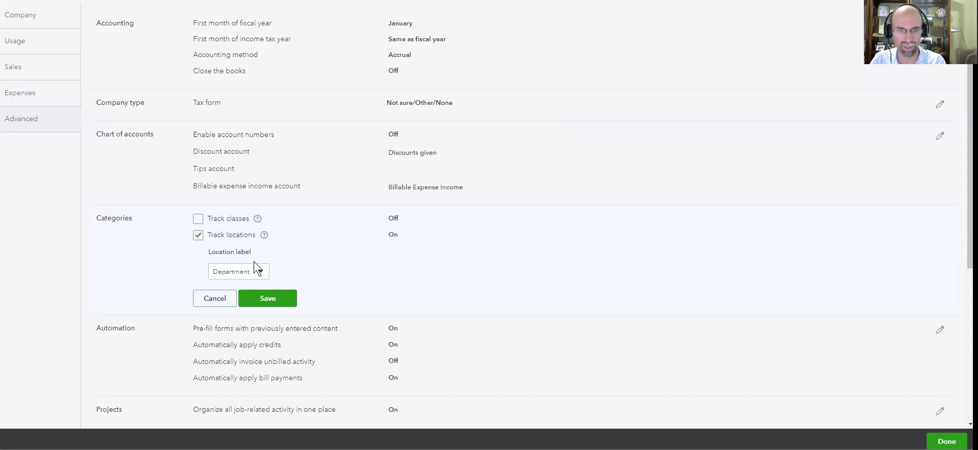
pyautogui.click(261, 273)
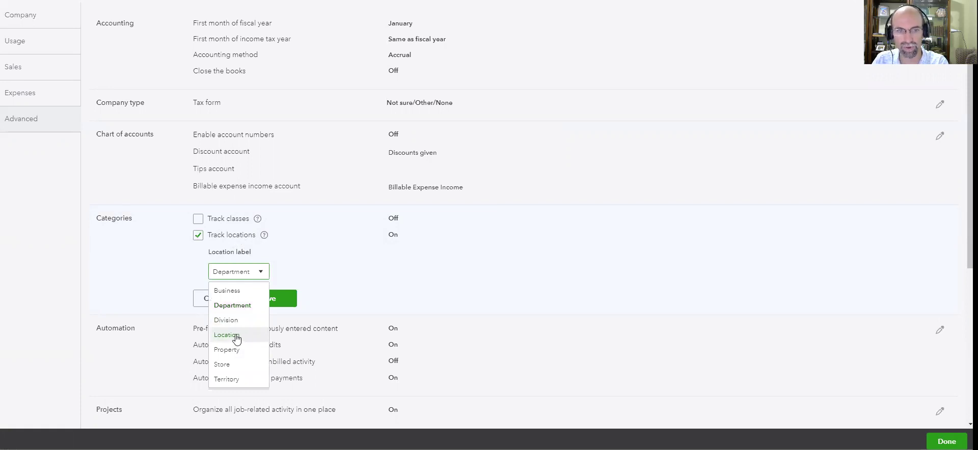
pyautogui.click(248, 311)
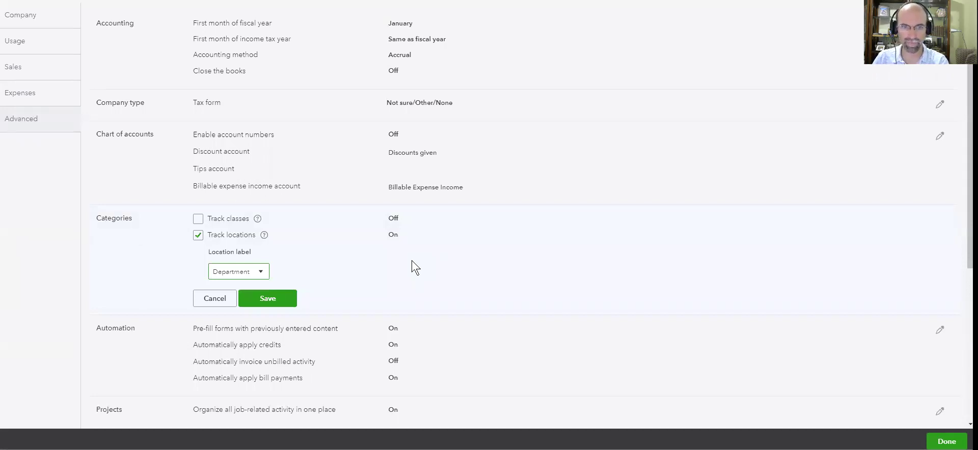
pyautogui.click(276, 298)
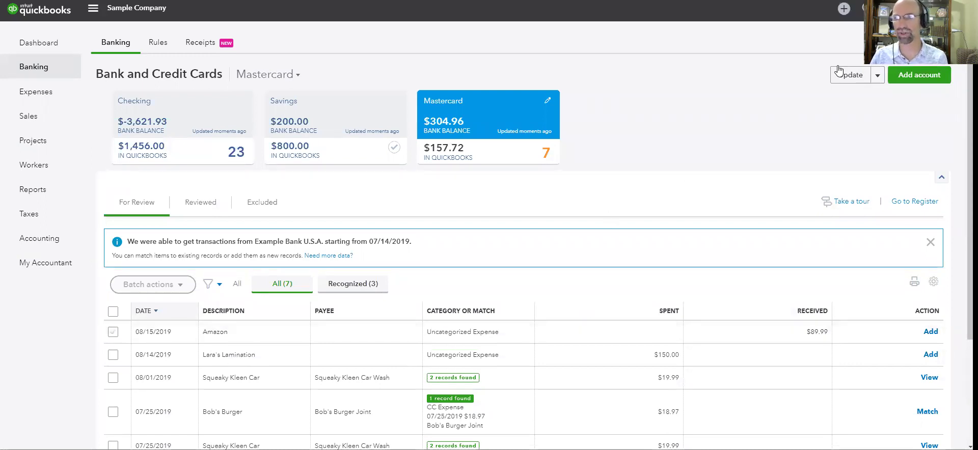
# Open the Departments list from the company's lists
pyautogui.click(867, 9)
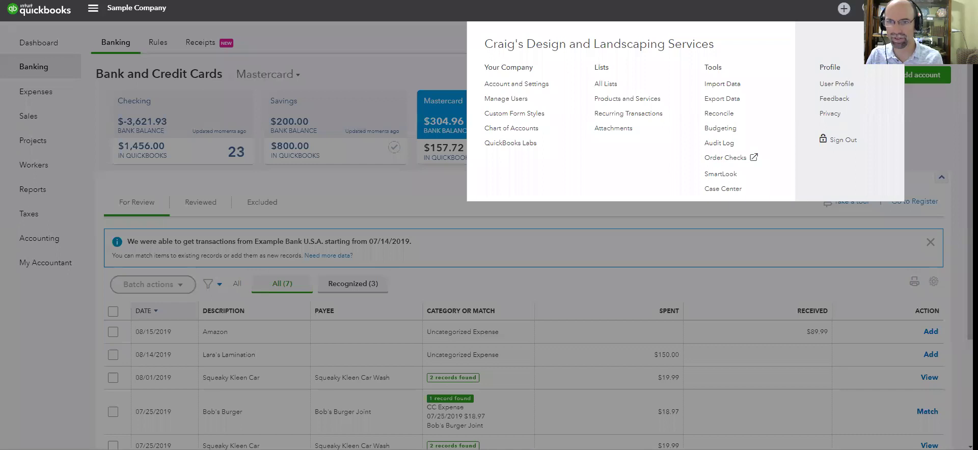
pyautogui.click(611, 90)
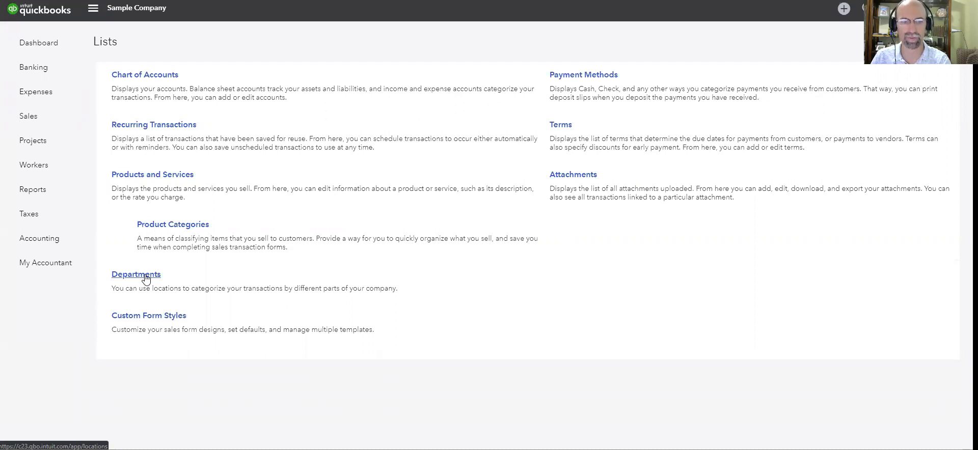
pyautogui.click(145, 277)
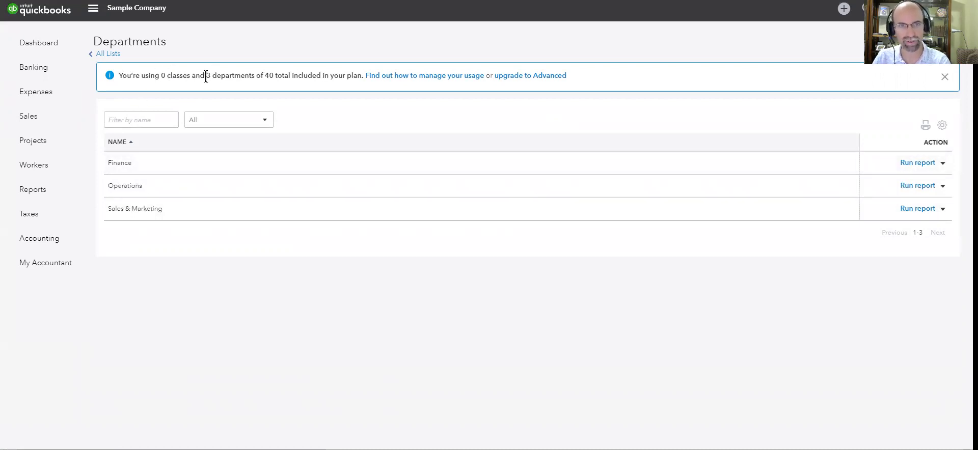
# Examine the plan's usage limit for classes and departments and the actions available for the Sales & Marketing department
pyautogui.moveTo(205, 77); pyautogui.dragTo(335, 77)
pyautogui.click(335, 77)
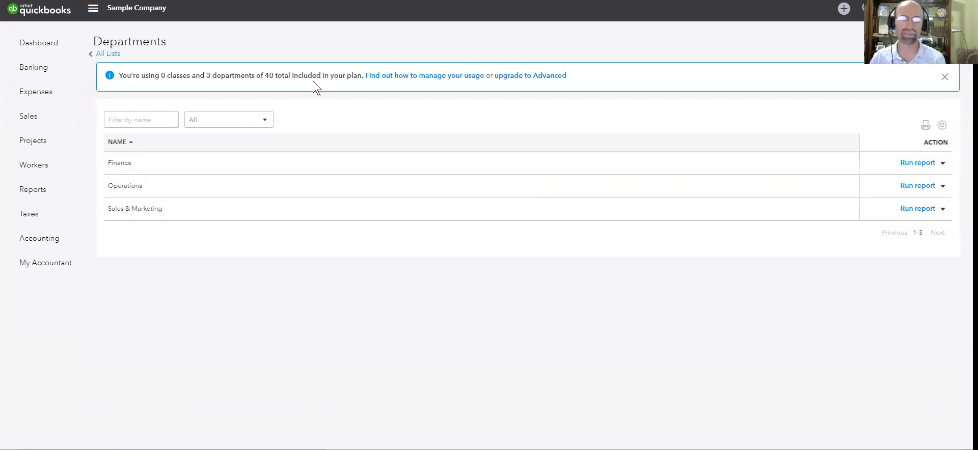
pyautogui.moveTo(265, 72)
pyautogui.mouseDown()
pyautogui.moveTo(291, 72)
pyautogui.moveTo(265, 75)
pyautogui.mouseUp()
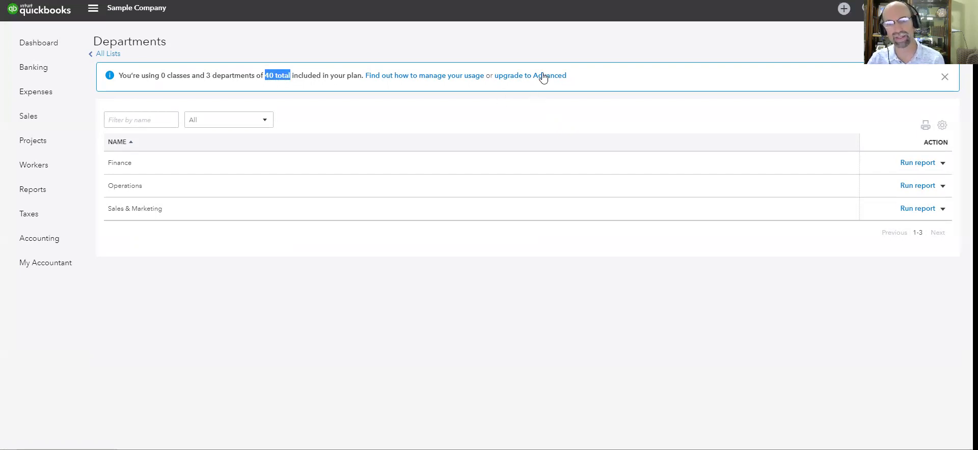
pyautogui.click(263, 72)
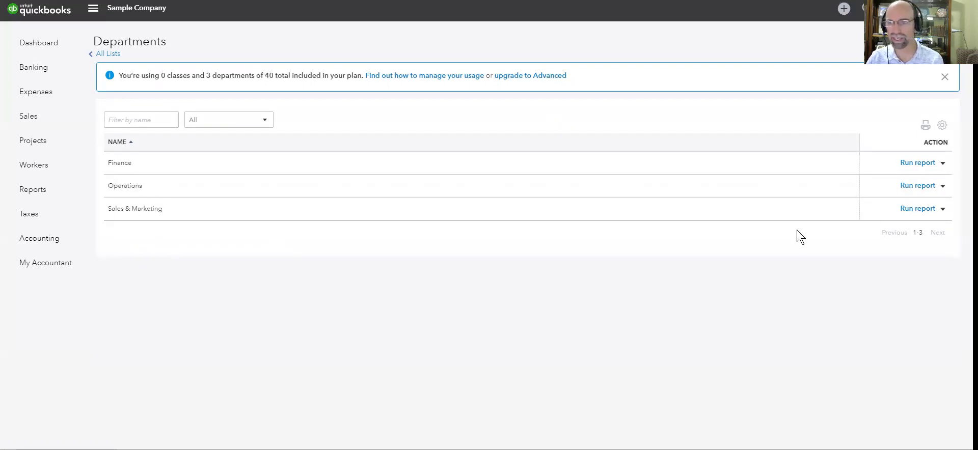
pyautogui.click(943, 209)
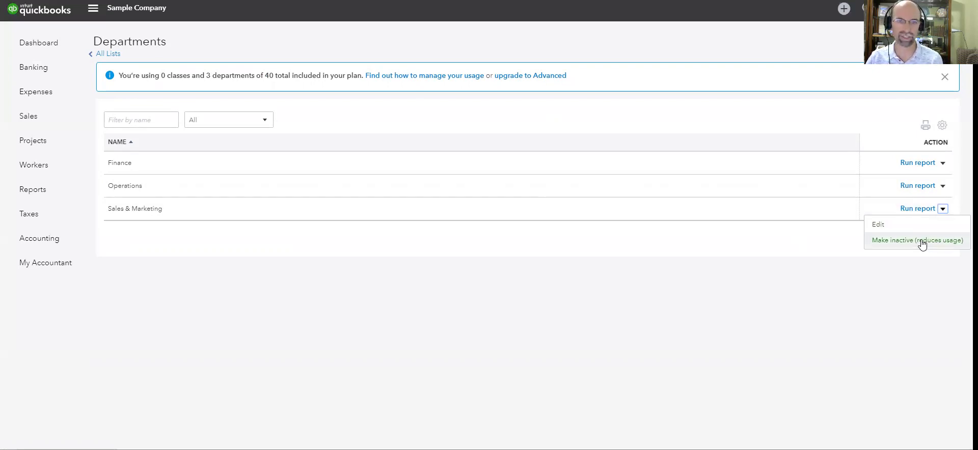
pyautogui.click(763, 252)
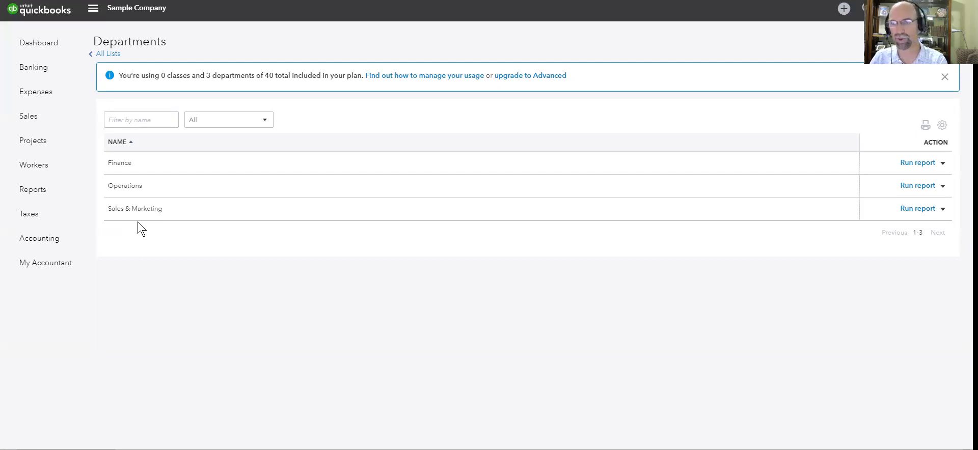
# Create a new check and add ONTRAPORT as a new vendor for its payee
pyautogui.click(844, 11)
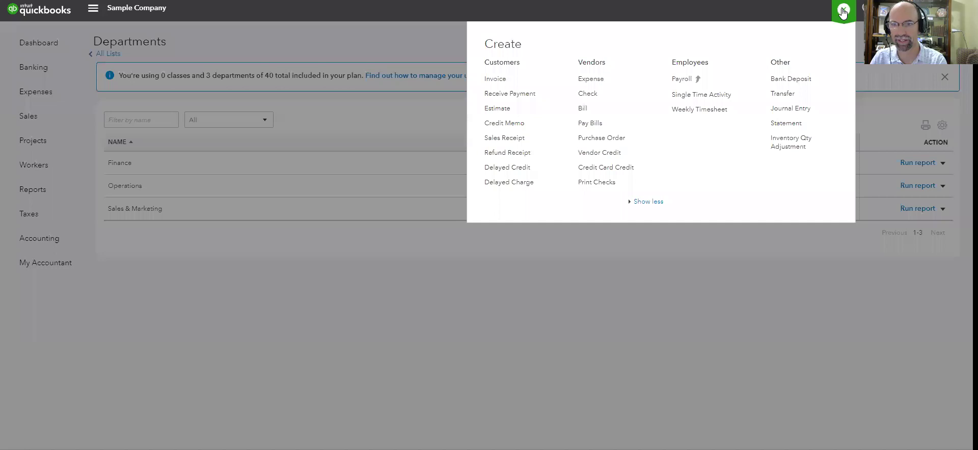
pyautogui.click(590, 95)
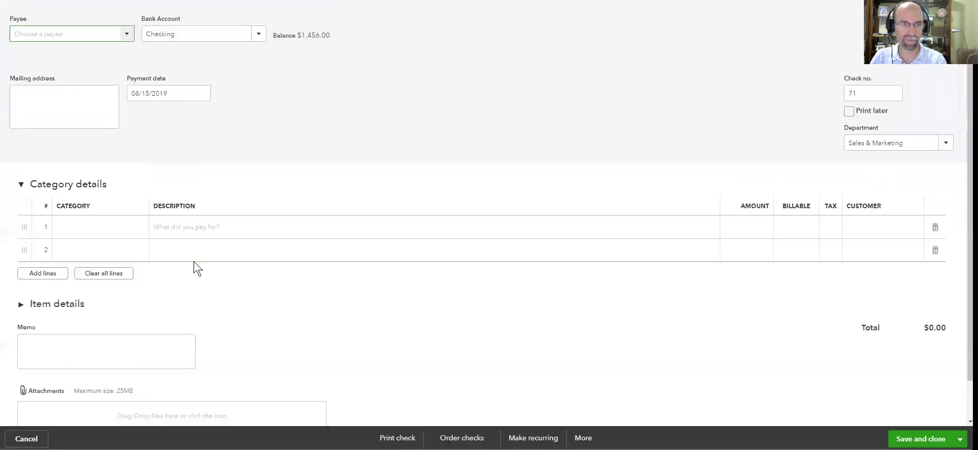
pyautogui.write('oNT')
pyautogui.click(126, 34)
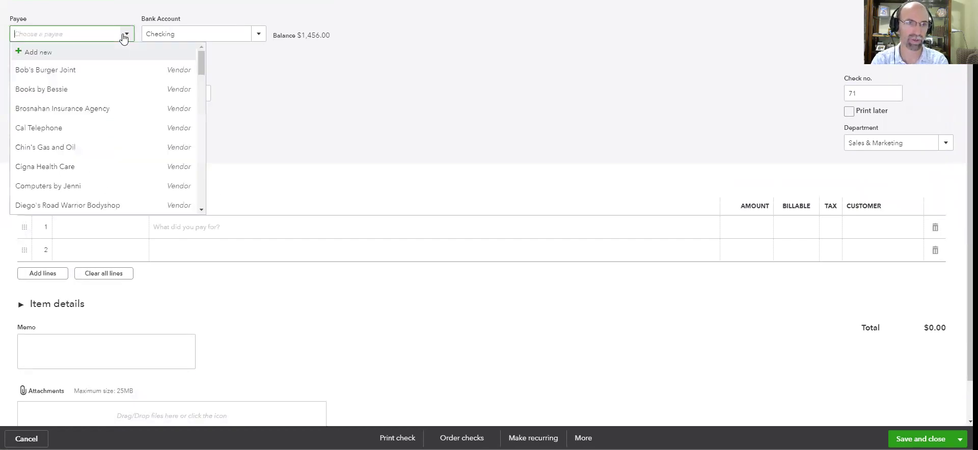
pyautogui.press('BackSpace')
pyautogui.press('BackSpace')
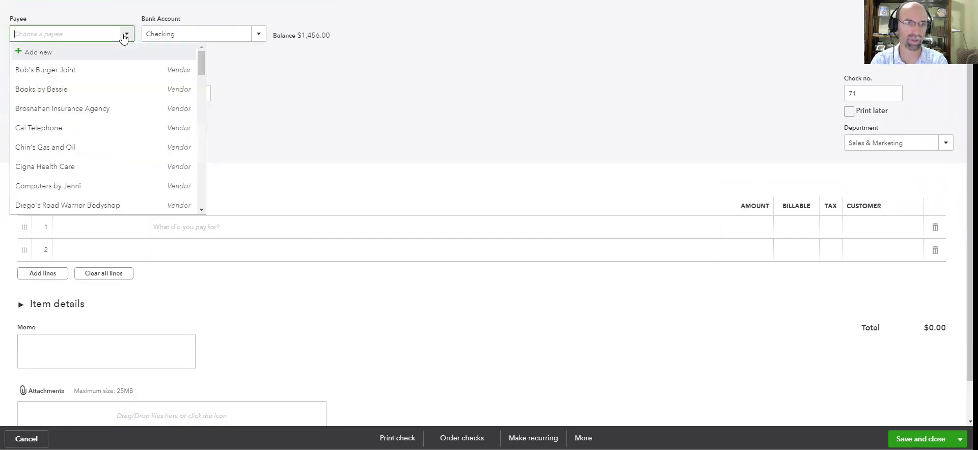
pyautogui.write('CNTRAPORT')
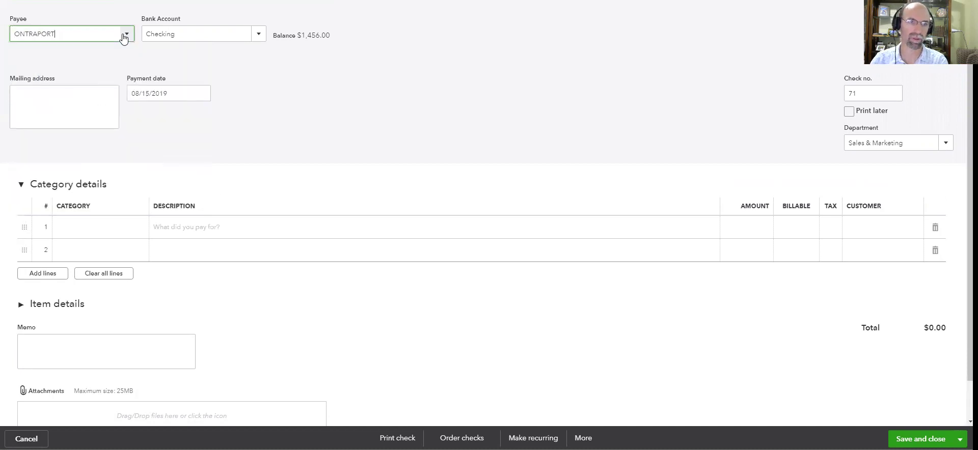
pyautogui.press('Return')
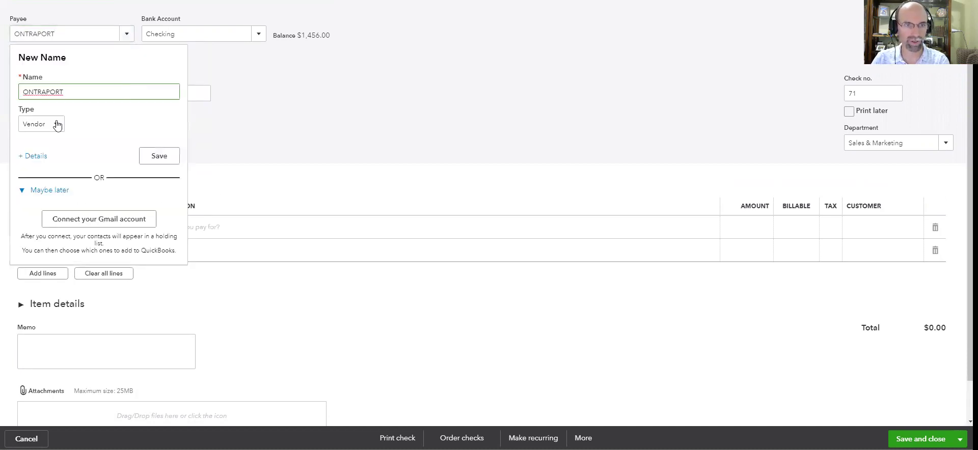
pyautogui.click(155, 158)
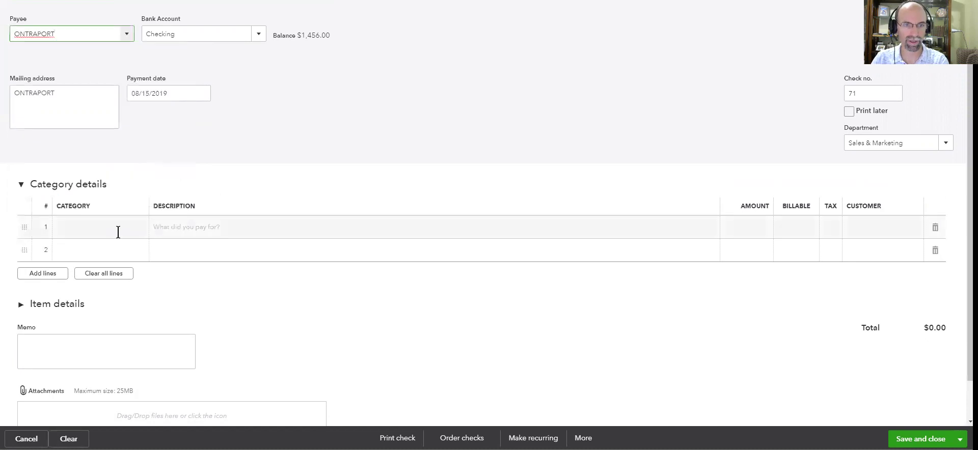
# Fill the check's first category line with the Advertising category and an amount of 500
pyautogui.click(117, 230)
pyautogui.write('SALE')
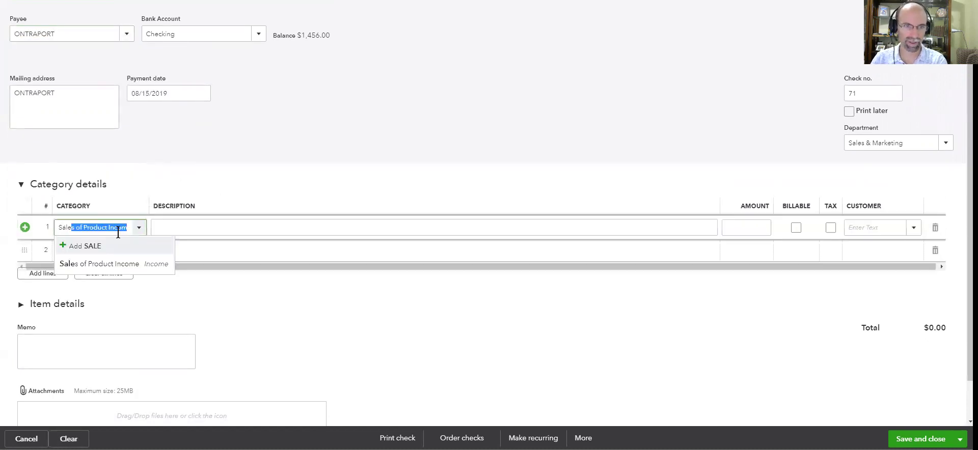
pyautogui.press('BackSpace')
pyautogui.press('BackSpace')
pyautogui.press('BackSpace')
pyautogui.press('BackSpace')
pyautogui.press('BackSpace')
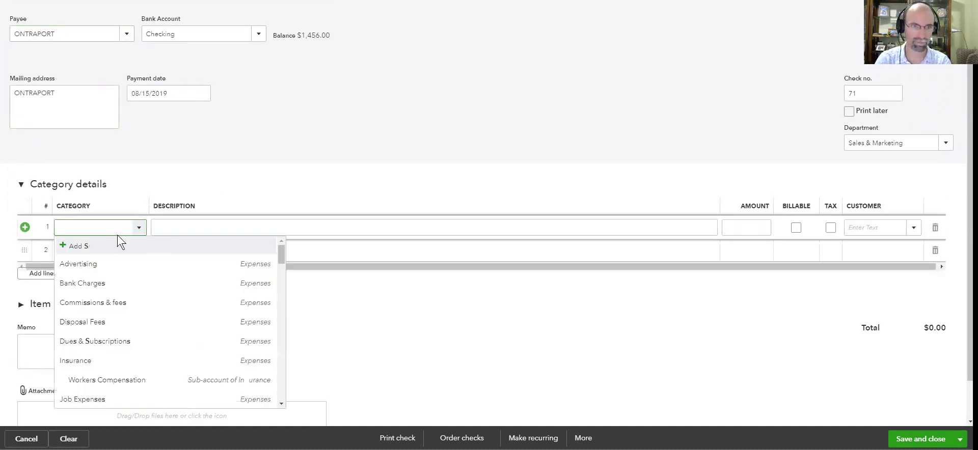
pyautogui.write('M')
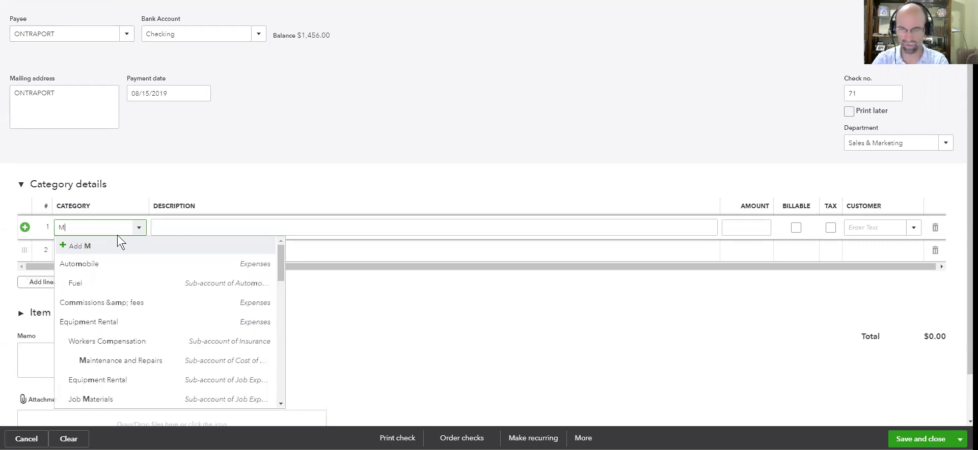
pyautogui.press('BackSpace')
pyautogui.write('Advertising')
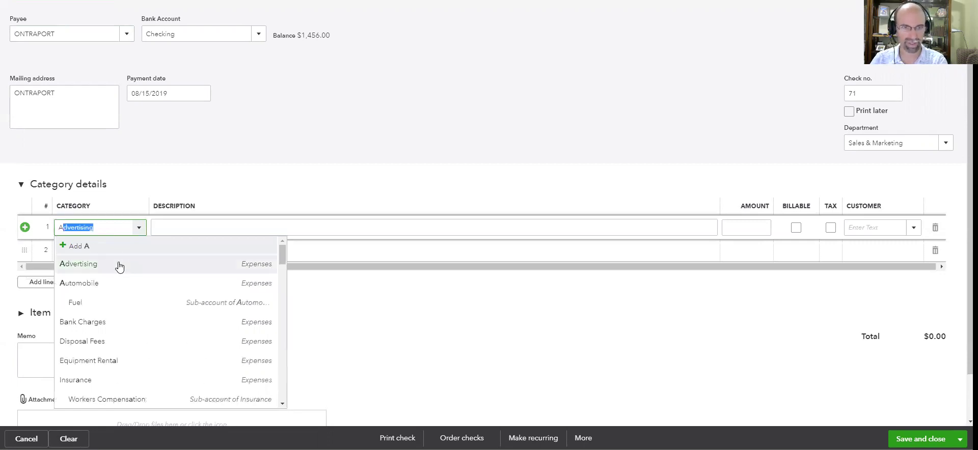
pyautogui.click(178, 226)
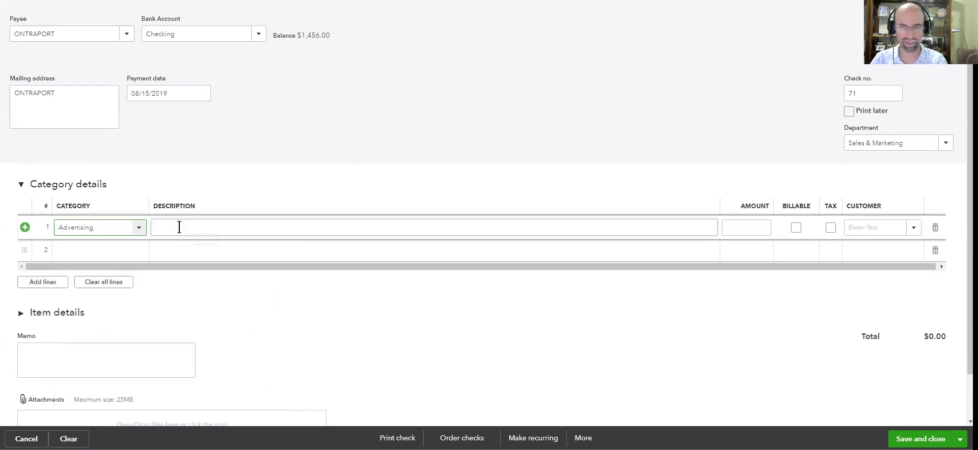
pyautogui.click(733, 228)
pyautogui.write('500')
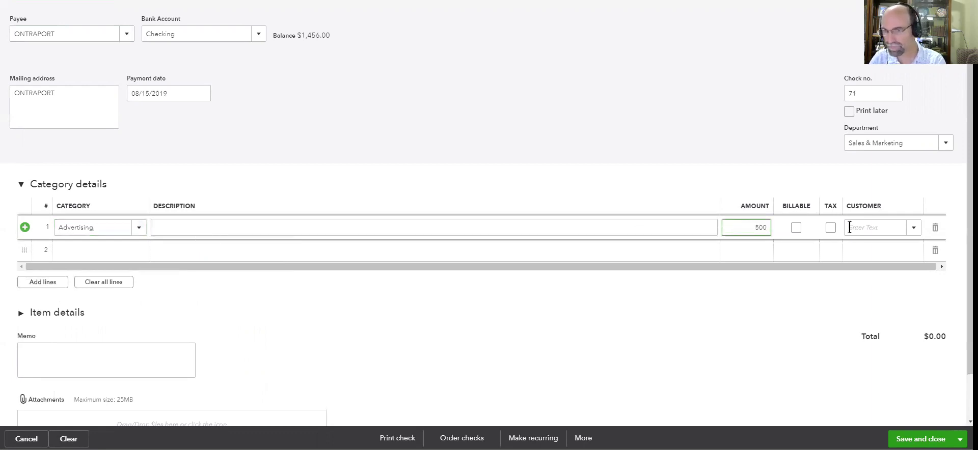
# Assign the check to the Sales & Marketing department, then save and close it
pyautogui.click(947, 144)
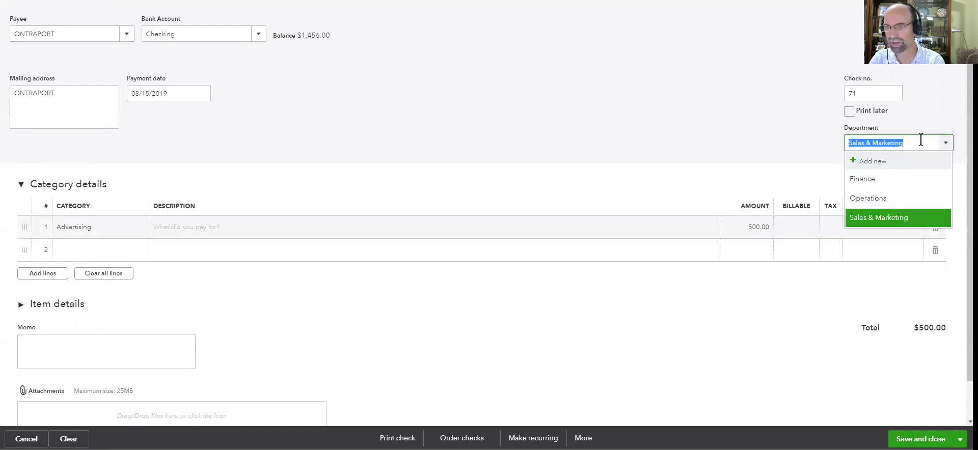
pyautogui.click(882, 222)
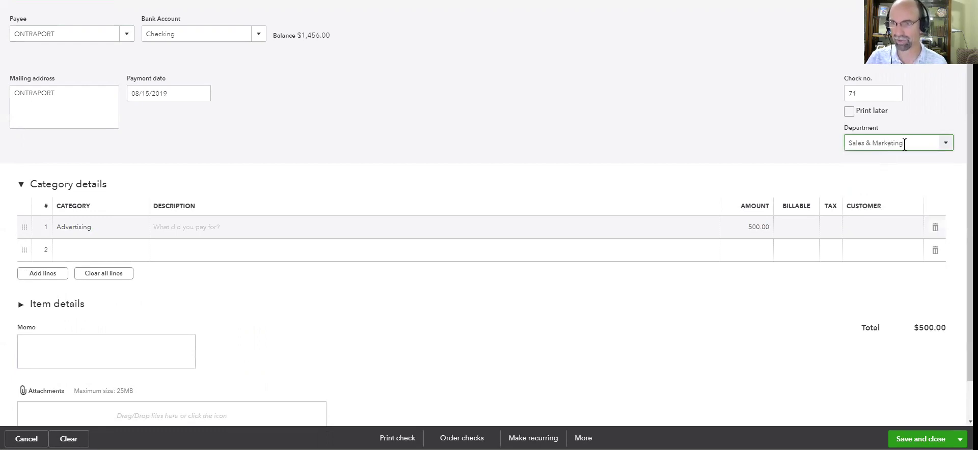
pyautogui.moveTo(905, 144); pyautogui.dragTo(849, 141)
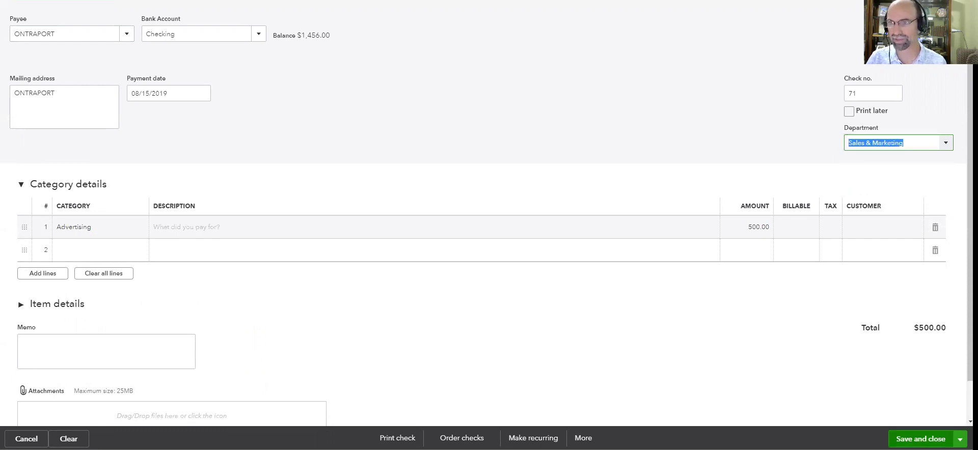
pyautogui.click(920, 439)
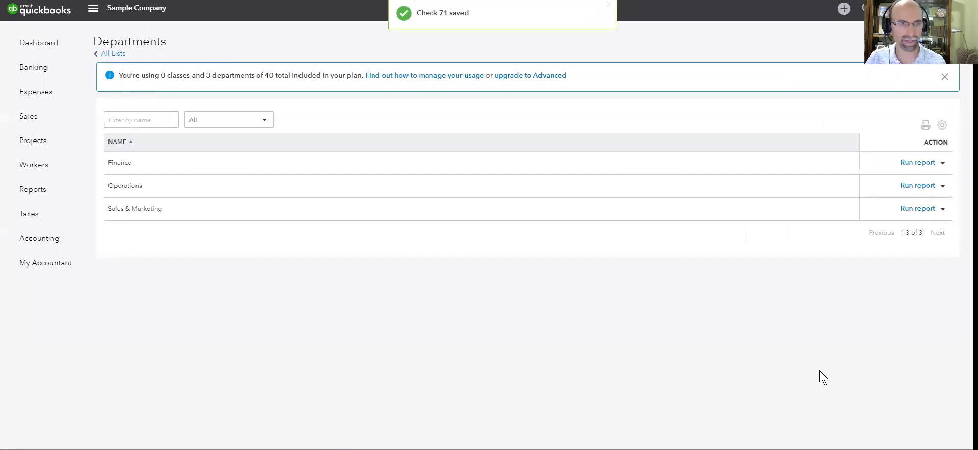
# Open the 08/14/2019 Lara's Lamination transaction in the Mastercard bank feed for review
pyautogui.click(34, 75)
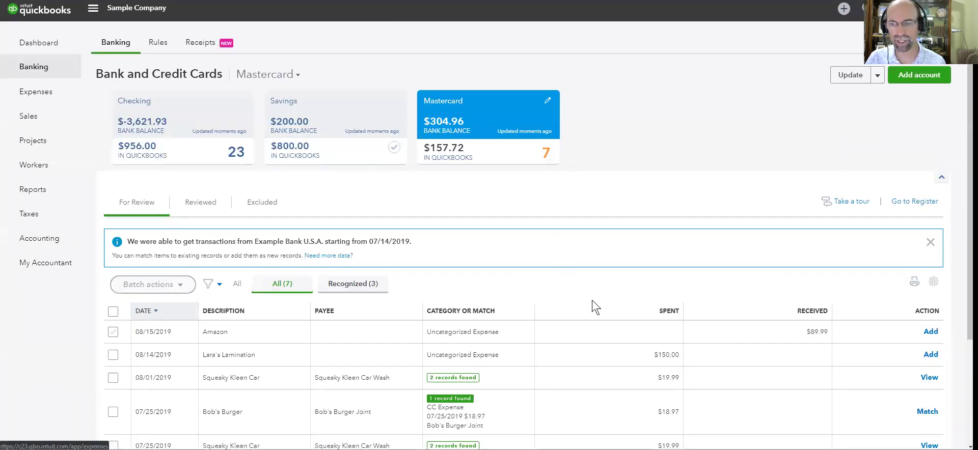
pyautogui.scroll(-2, 792, 395)
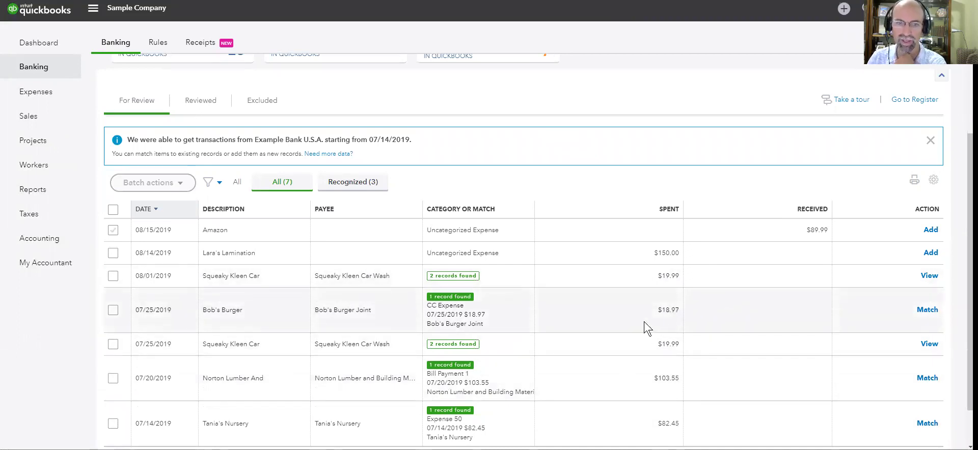
pyautogui.scroll(2, 645, 327)
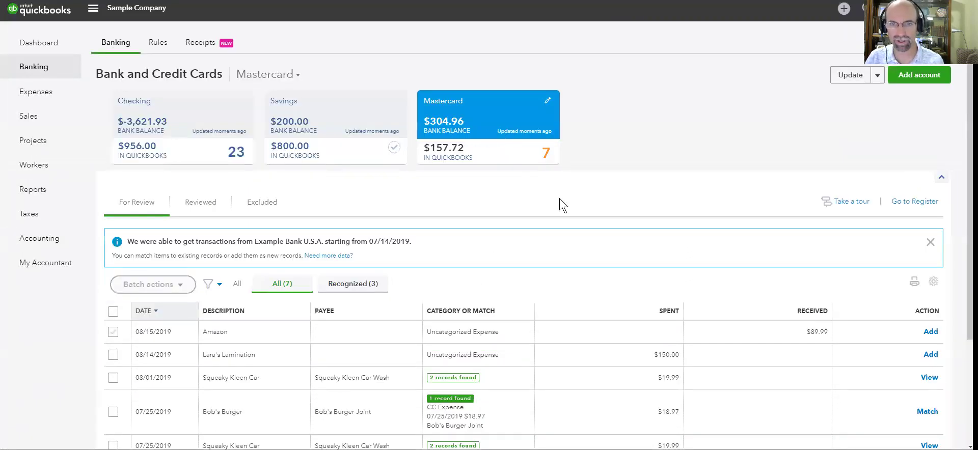
pyautogui.scroll(-3, 562, 260)
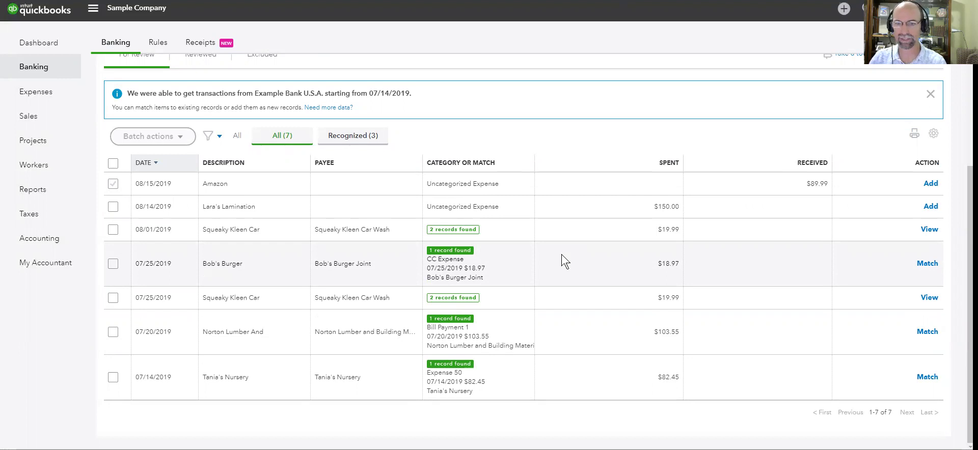
pyautogui.click(669, 203)
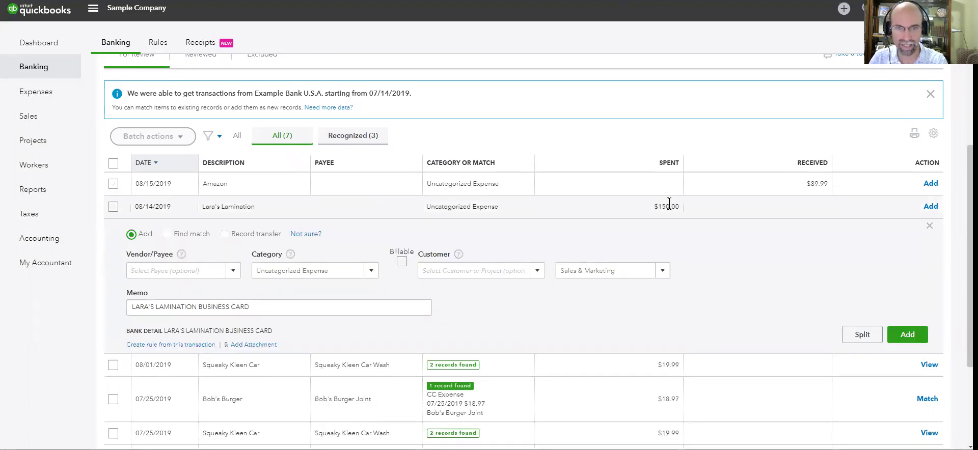
# Copy LARA'S LAMINATION from the transaction's memo and add it as a new vendor for the payee
pyautogui.click(254, 307)
pyautogui.tripleClick(134, 304)
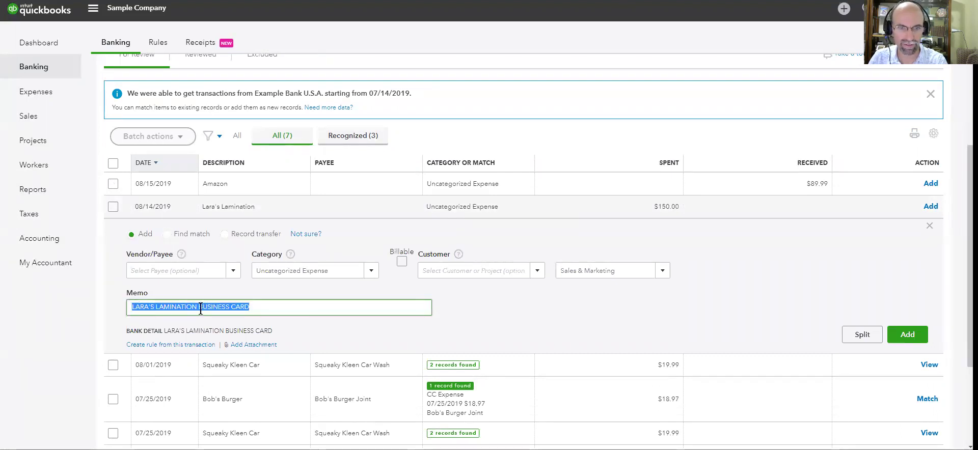
pyautogui.moveTo(197, 307); pyautogui.dragTo(132, 307)
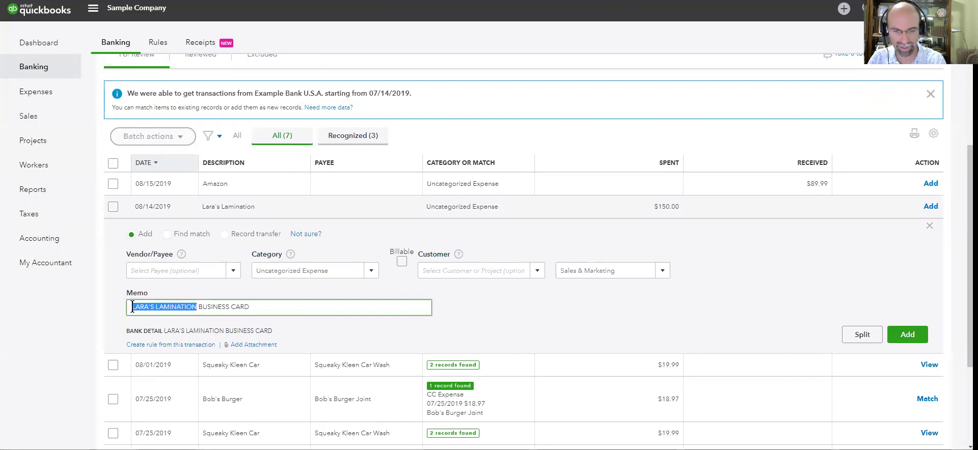
pyautogui.hotkey('ctrl', 'c')
pyautogui.click(163, 270)
pyautogui.hotkey('ctrl', 'v')
pyautogui.press('Return')
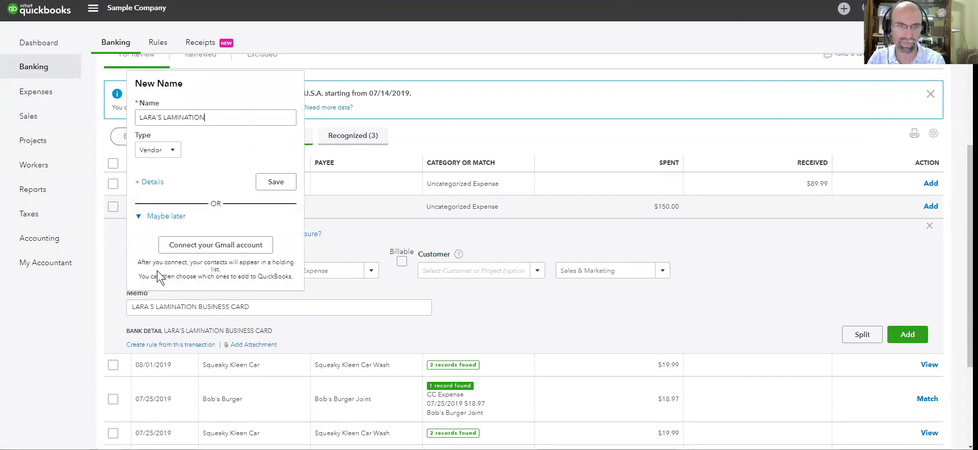
pyautogui.click(272, 183)
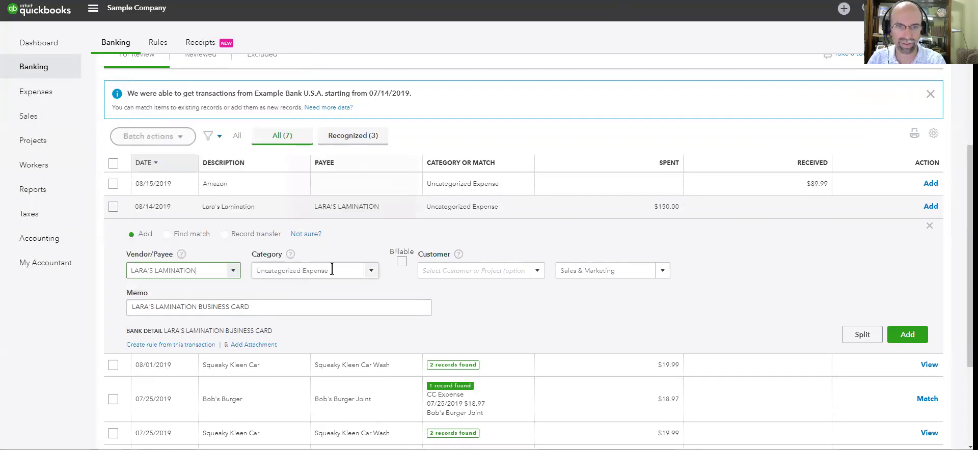
# Set the Lara's Lamination transaction's category to the Advertising expense
pyautogui.click(329, 269)
pyautogui.write('M')
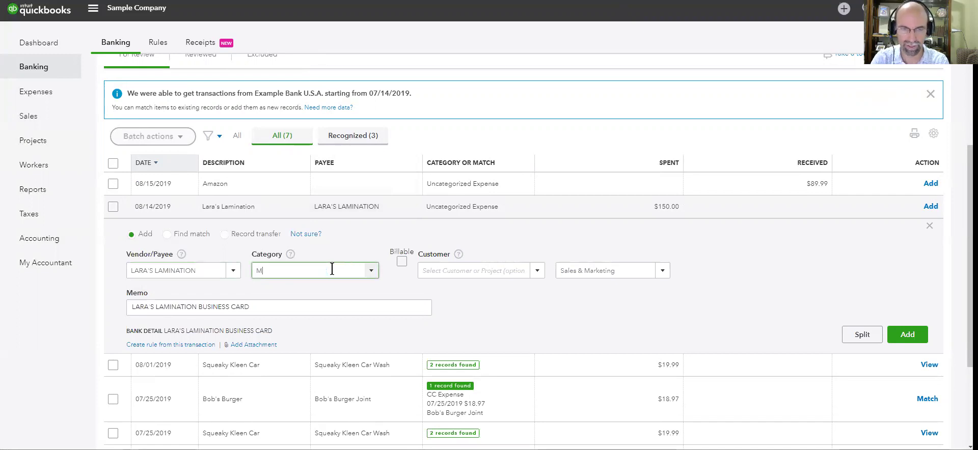
pyautogui.write('AR')
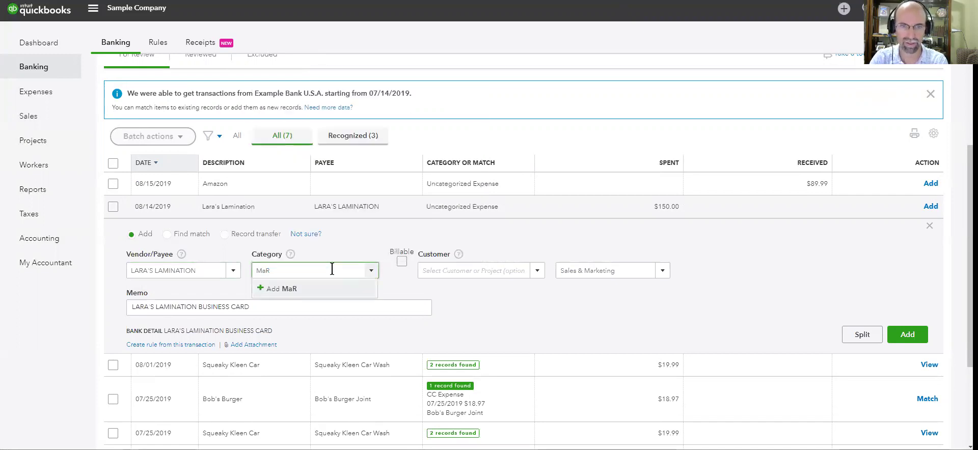
pyautogui.press('BackSpace')
pyautogui.press('BackSpace')
pyautogui.press('BackSpace')
pyautogui.write('AD')
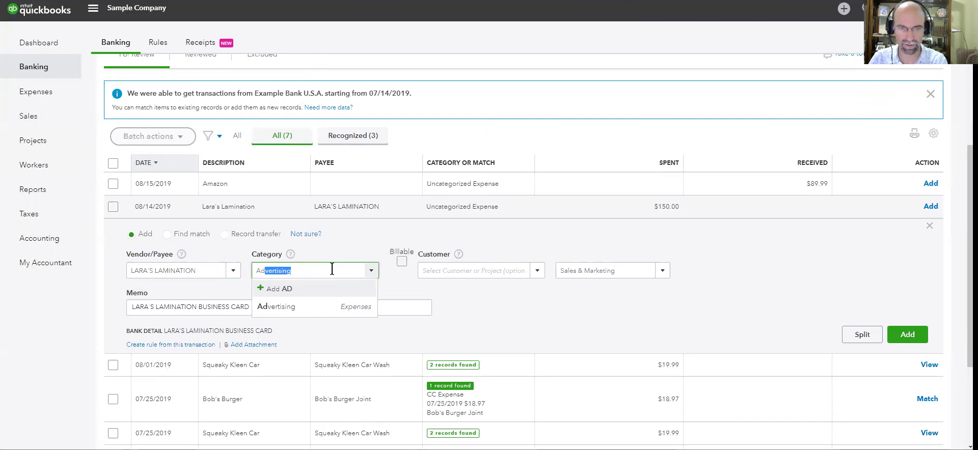
pyautogui.click(322, 308)
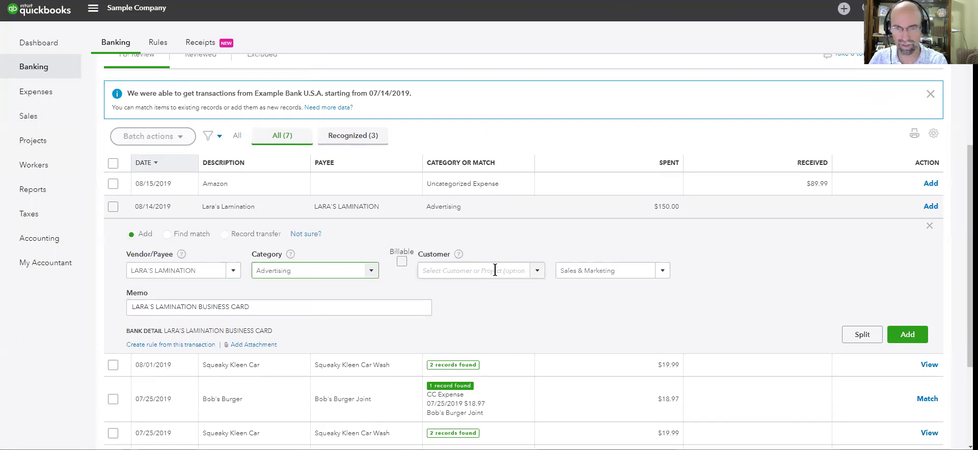
# Assign the Lara's Lamination transaction to the Sales & Marketing department and add it to the books
pyautogui.click(661, 273)
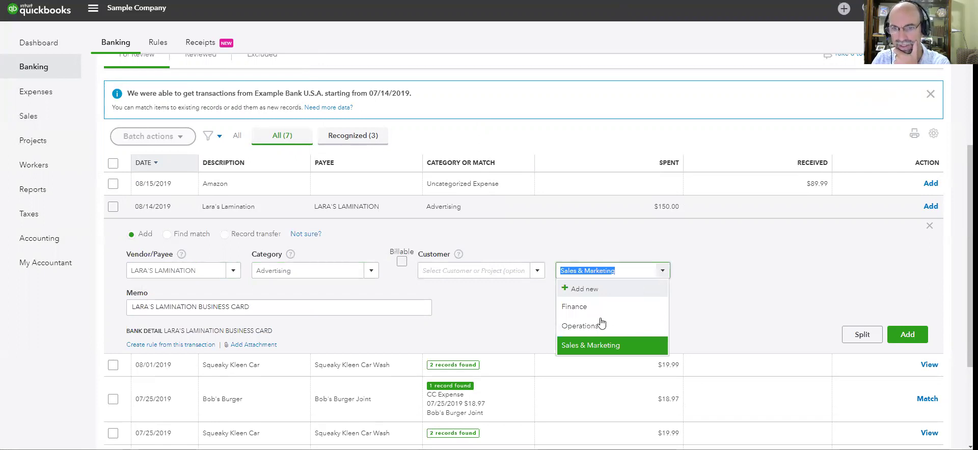
pyautogui.click(594, 346)
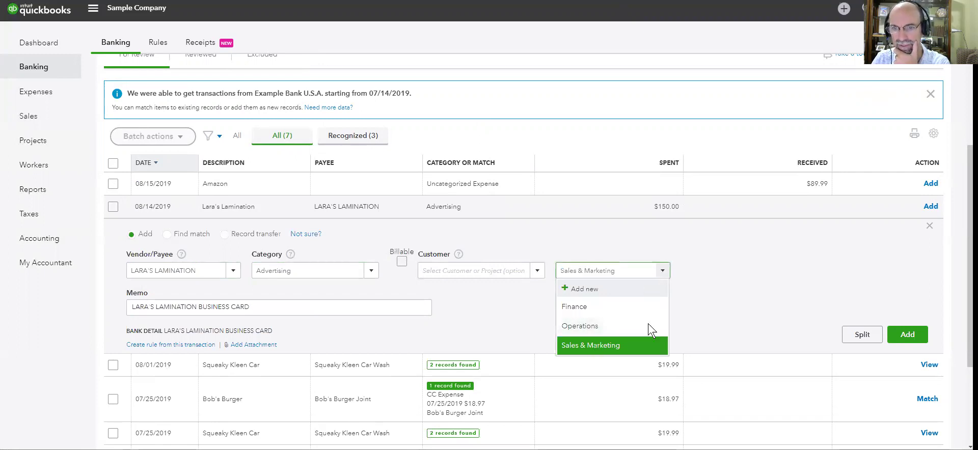
pyautogui.click(909, 335)
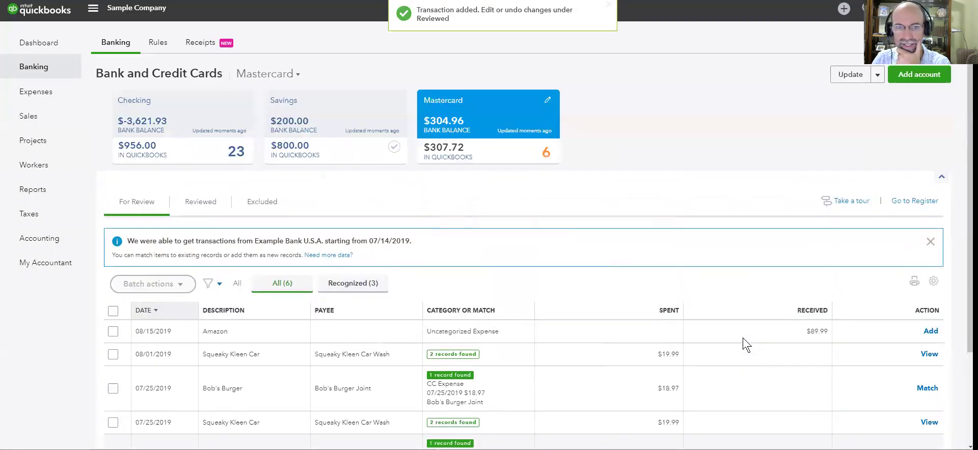
# Show the Department column in the bank feed list and widen it so the department names are readable
pyautogui.click(933, 284)
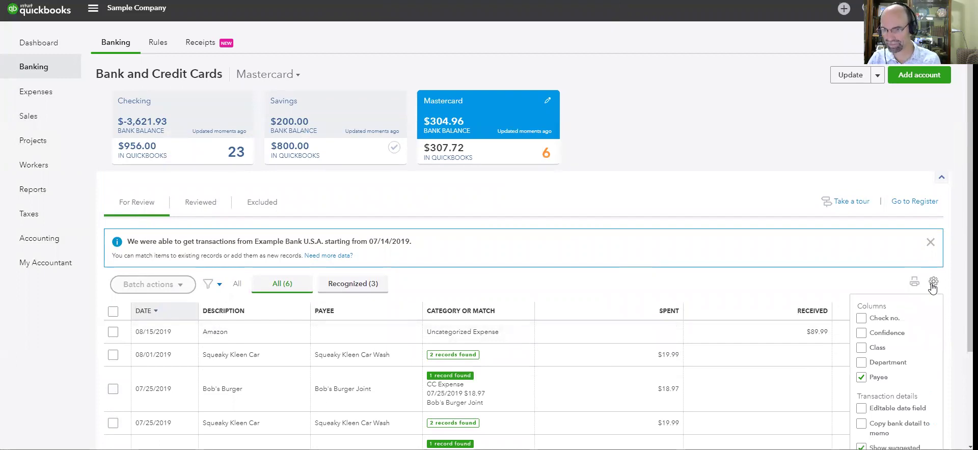
pyautogui.scroll(-1, 933, 287)
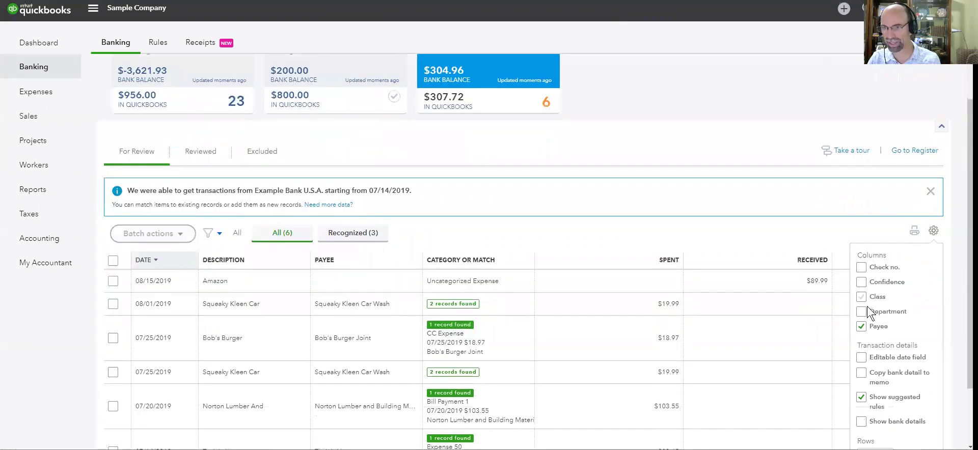
pyautogui.click(861, 312)
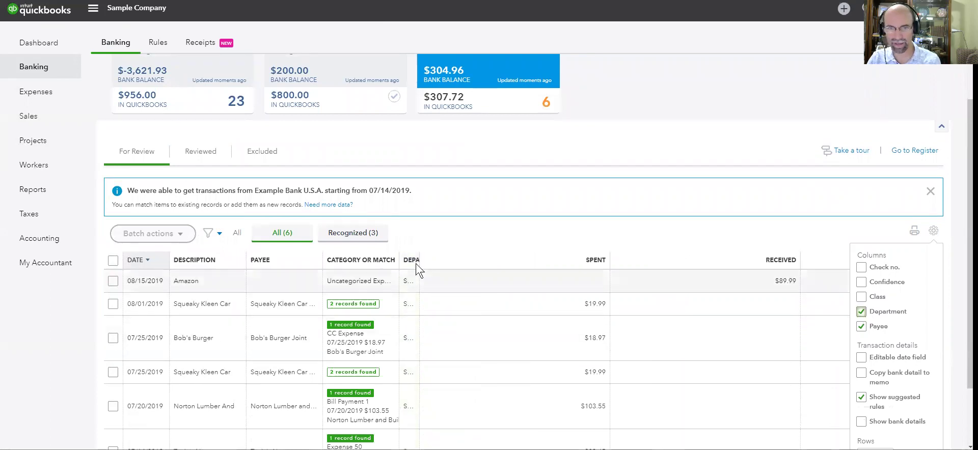
pyautogui.moveTo(418, 261); pyautogui.dragTo(531, 267)
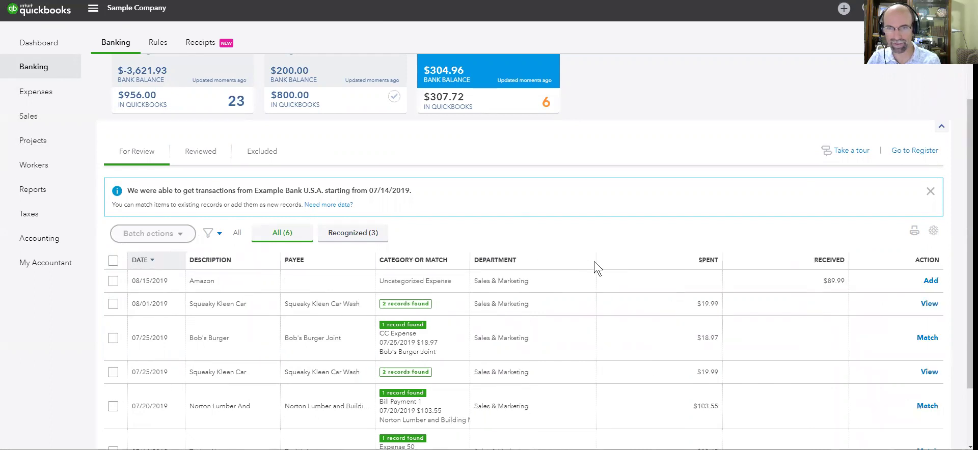
pyautogui.moveTo(595, 264); pyautogui.dragTo(611, 266)
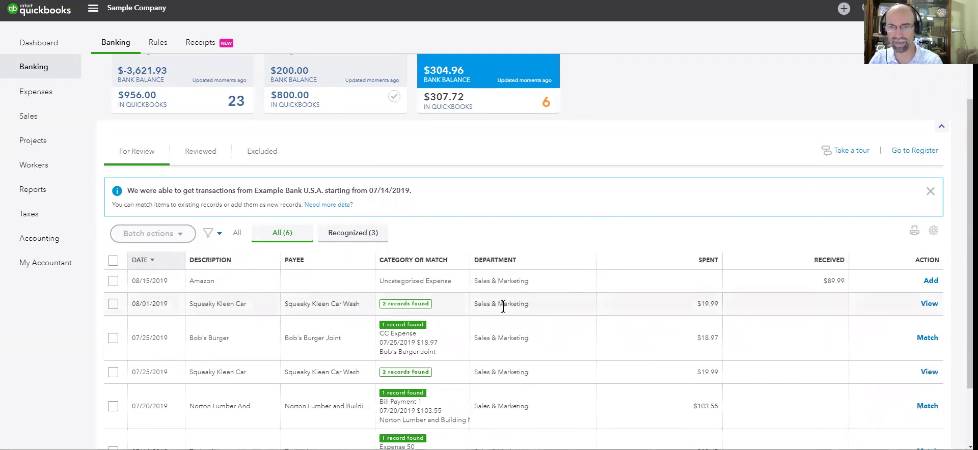
# Expand the 08/01/2019 Squeaky Kleen Car and 07/25/2019 Bob's Burger transactions to examine their match details
pyautogui.click(502, 305)
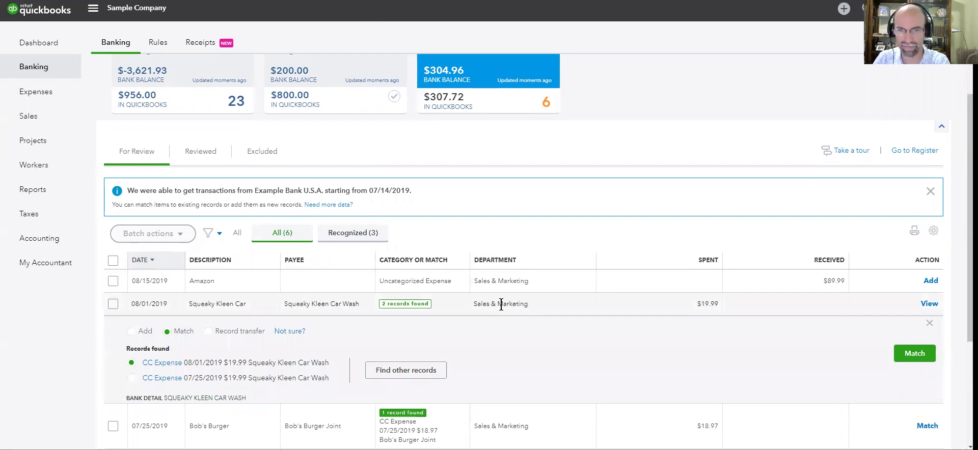
pyautogui.click(502, 305)
pyautogui.click(516, 337)
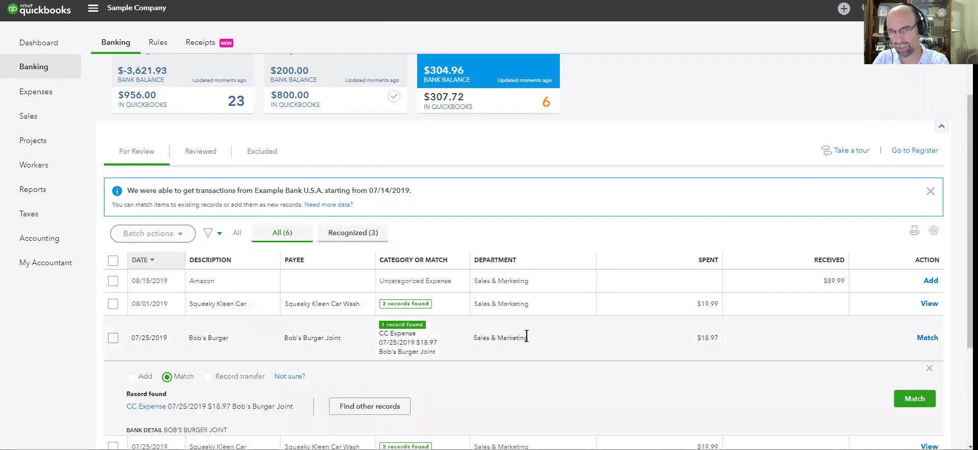
# Assign the 08/15/2019 Amazon transaction to the Operations department and add it to the books
pyautogui.scroll(-2, 518, 332)
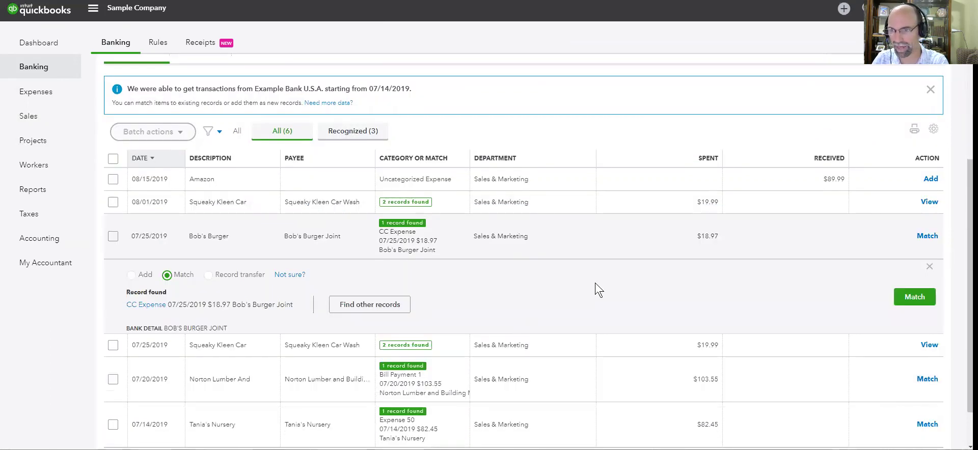
pyautogui.click(499, 176)
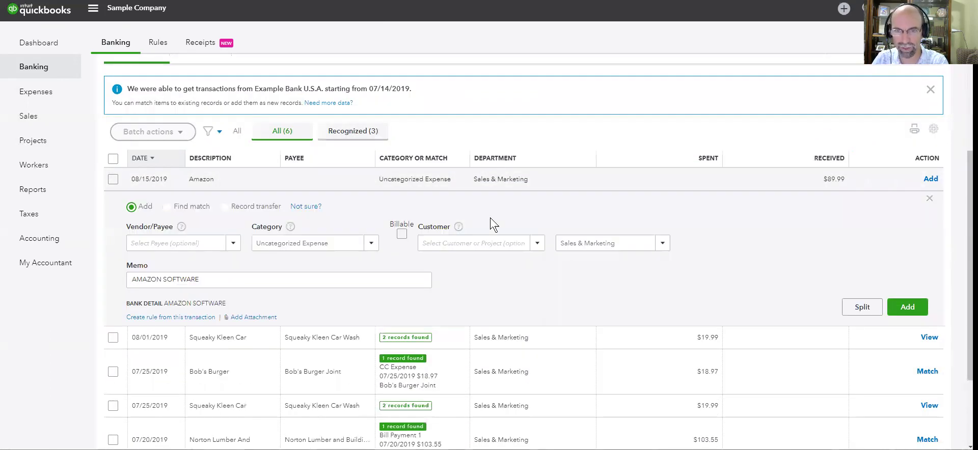
pyautogui.click(661, 247)
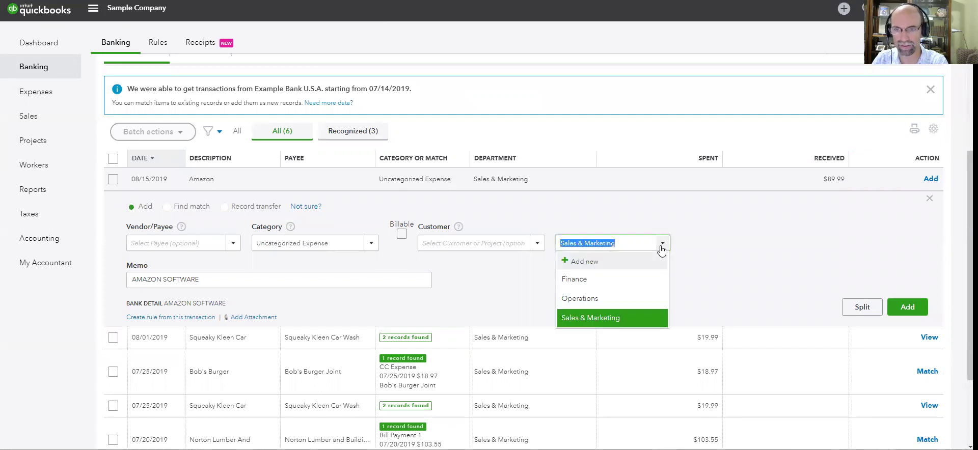
pyautogui.click(632, 299)
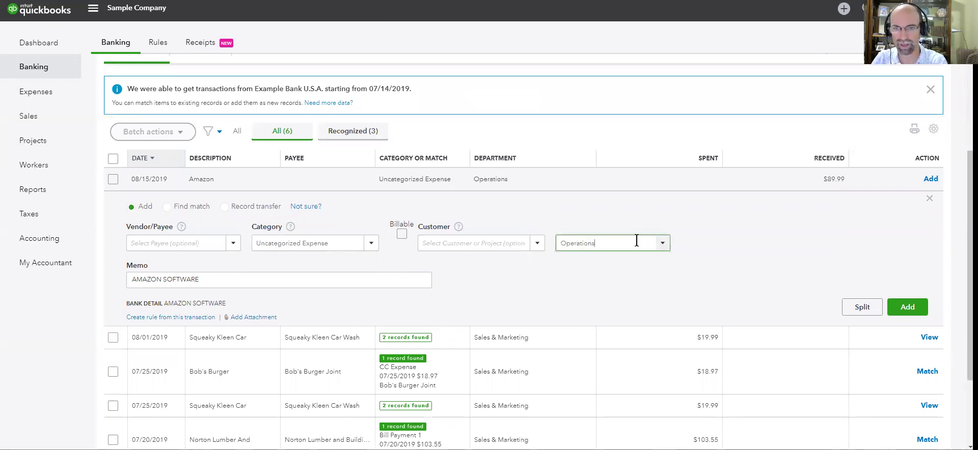
pyautogui.click(908, 307)
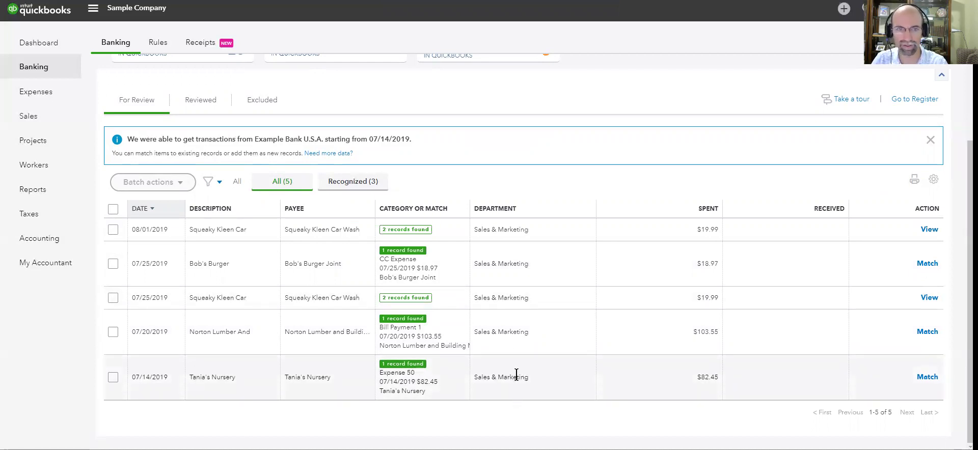
# Mark the Profit and Loss by Department report as a favorite and open it
pyautogui.scroll(3, 517, 374)
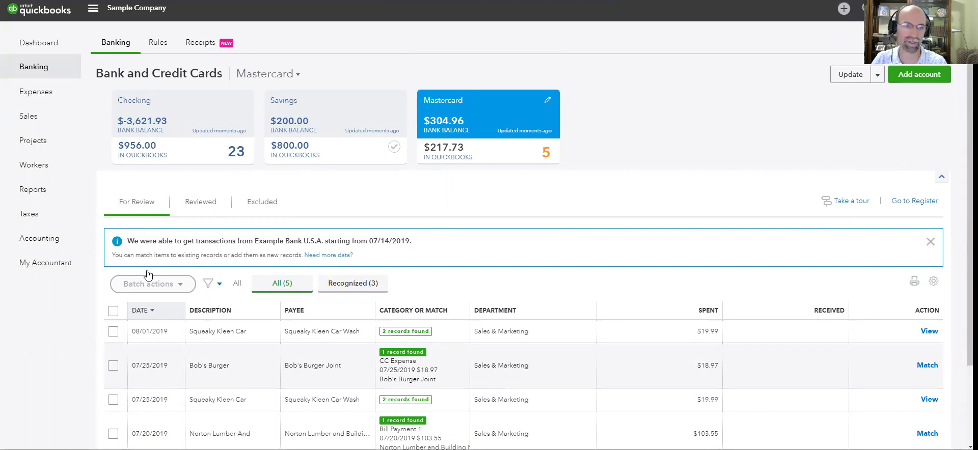
pyautogui.click(57, 193)
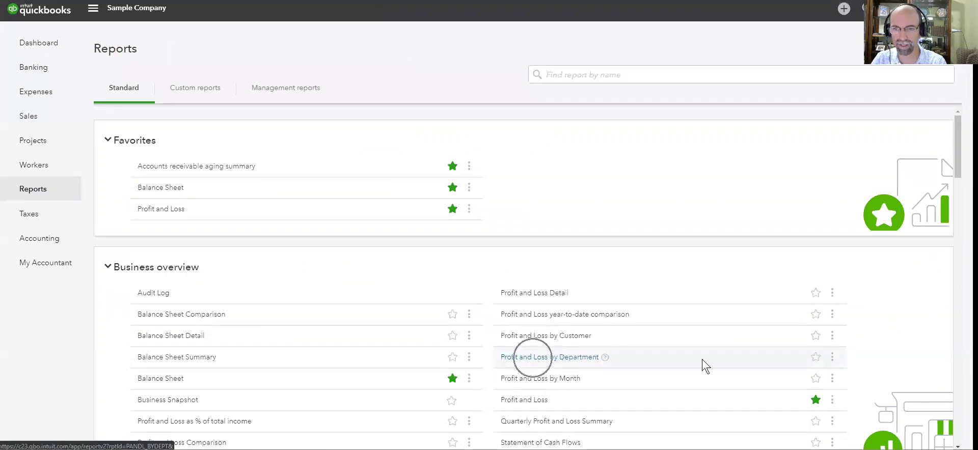
pyautogui.click(816, 359)
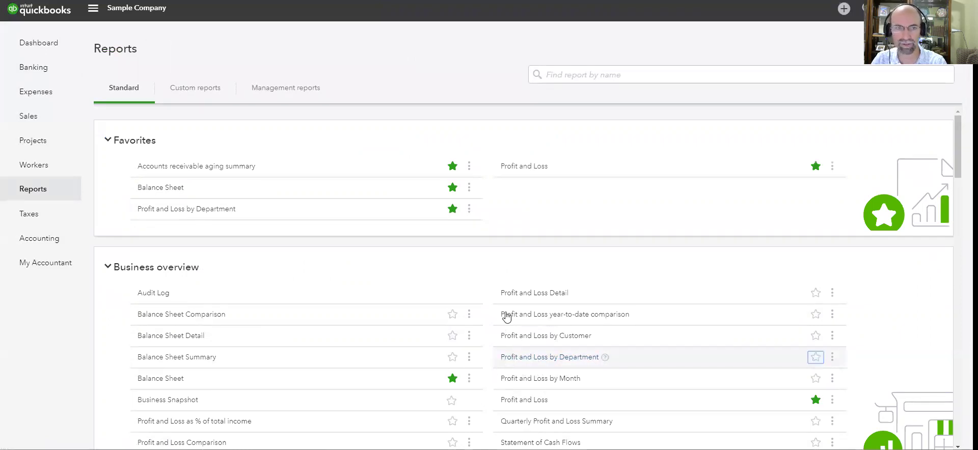
pyautogui.click(164, 210)
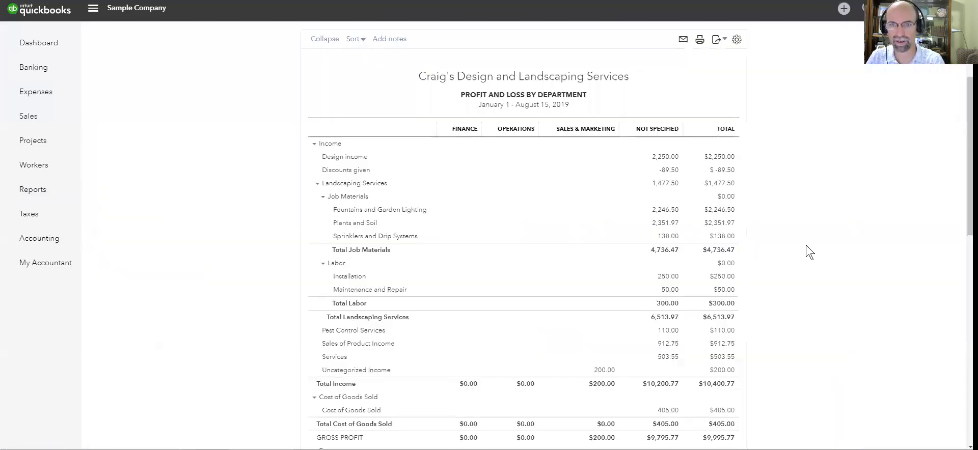
# Examine the income, expenses and net income of each department in the Profit and Loss by Department report
pyautogui.scroll(-4, 810, 251)
pyautogui.scroll(-6, 810, 257)
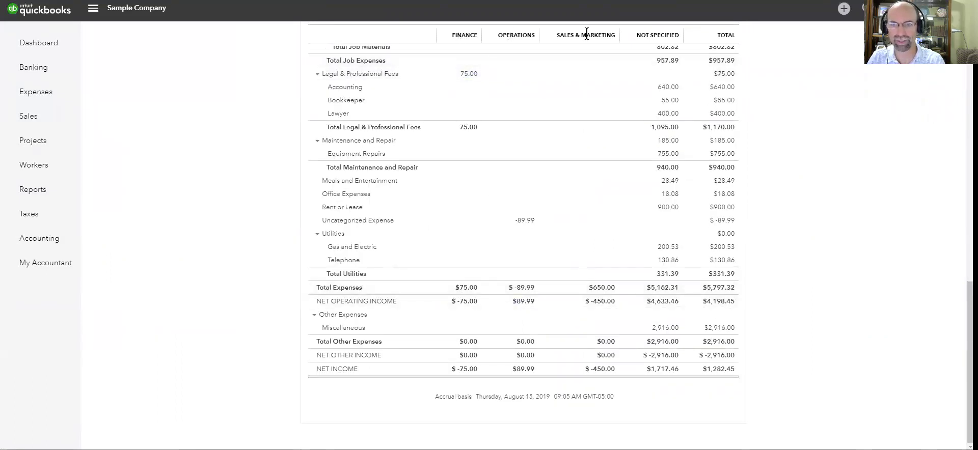
pyautogui.scroll(5, 572, 285)
pyautogui.scroll(5, 572, 285)
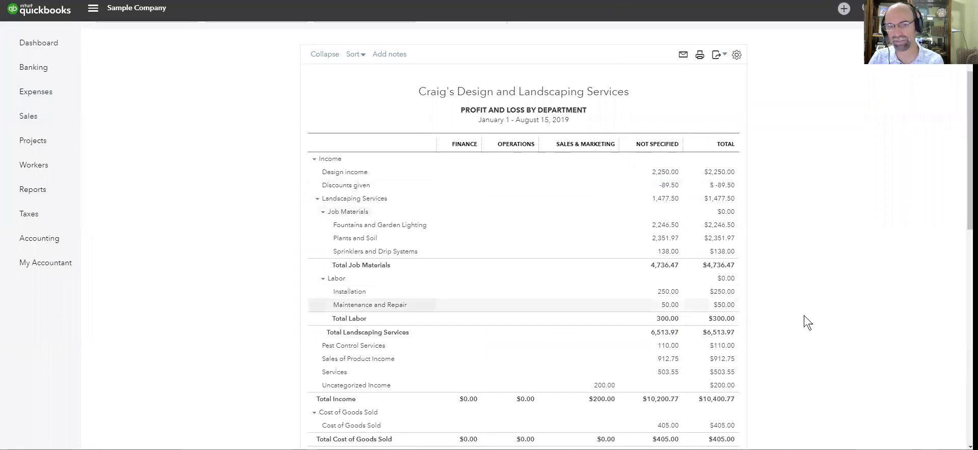
pyautogui.scroll(2, 804, 321)
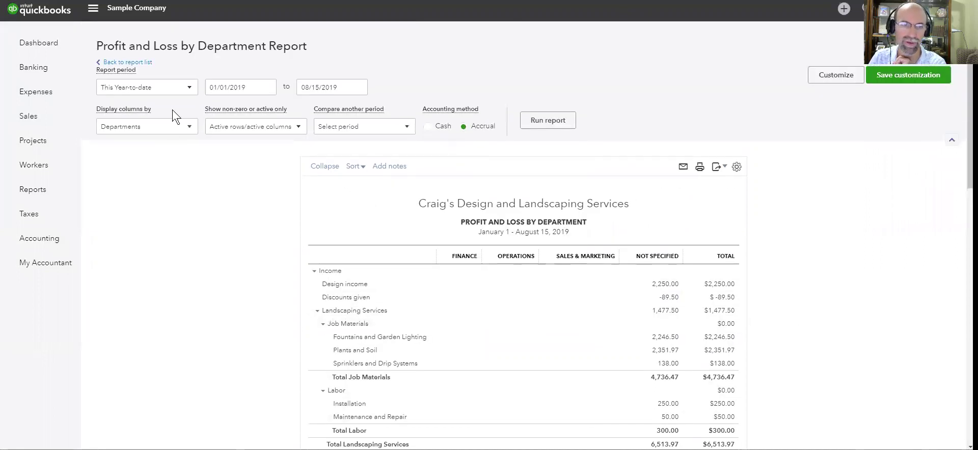
# Set the Profit and Loss by Department report period to This Week and run the report
pyautogui.click(176, 87)
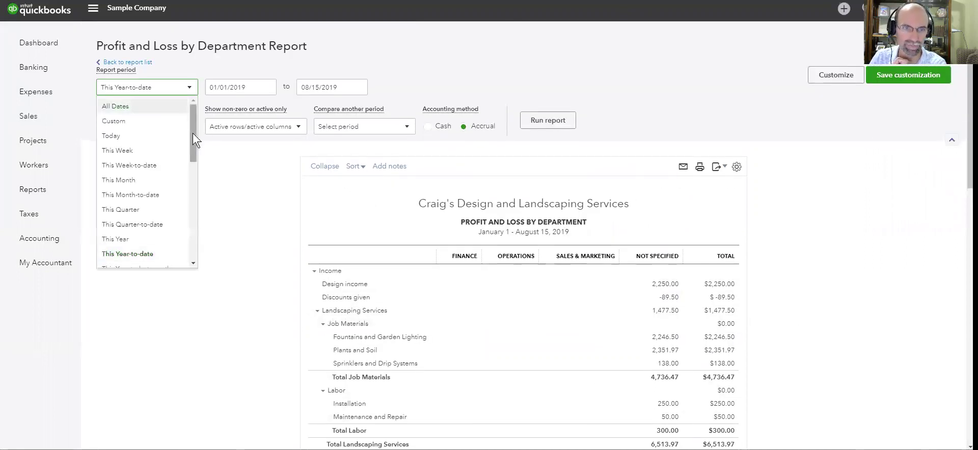
pyautogui.scroll(-2, 192, 166)
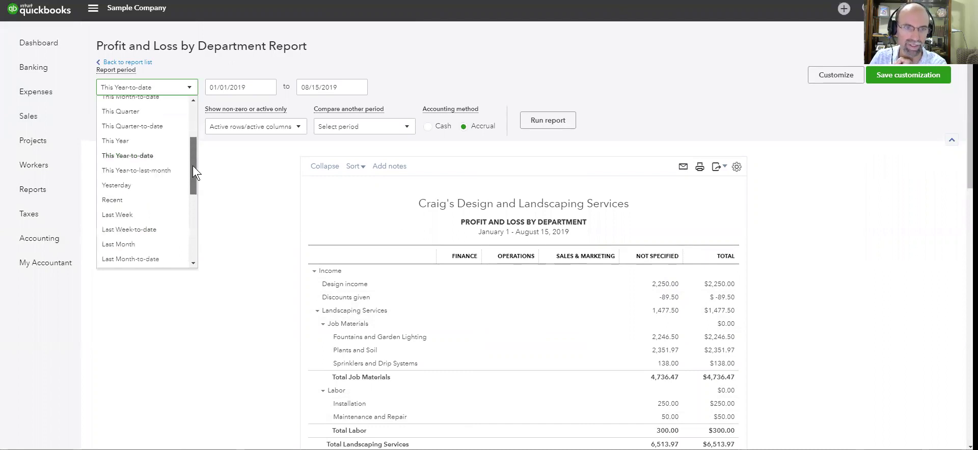
pyautogui.moveTo(193, 166); pyautogui.dragTo(188, 222)
pyautogui.scroll(5, 148, 163)
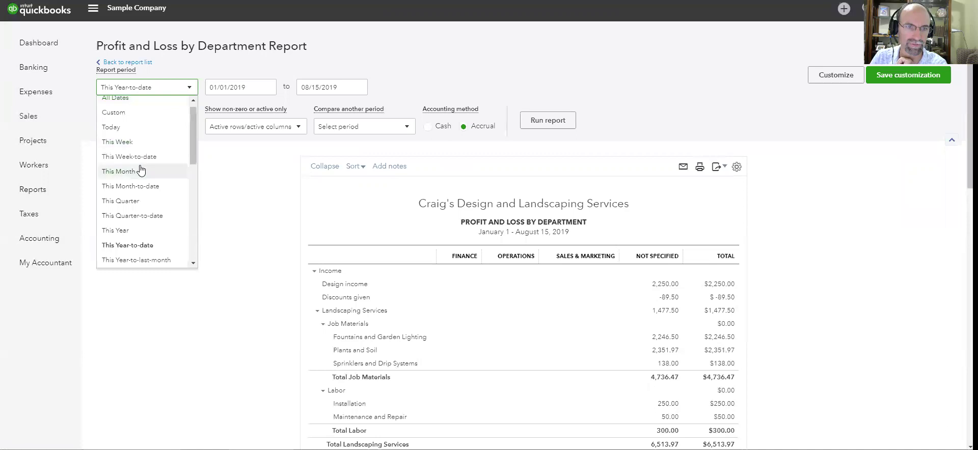
pyautogui.click(133, 142)
pyautogui.click(539, 126)
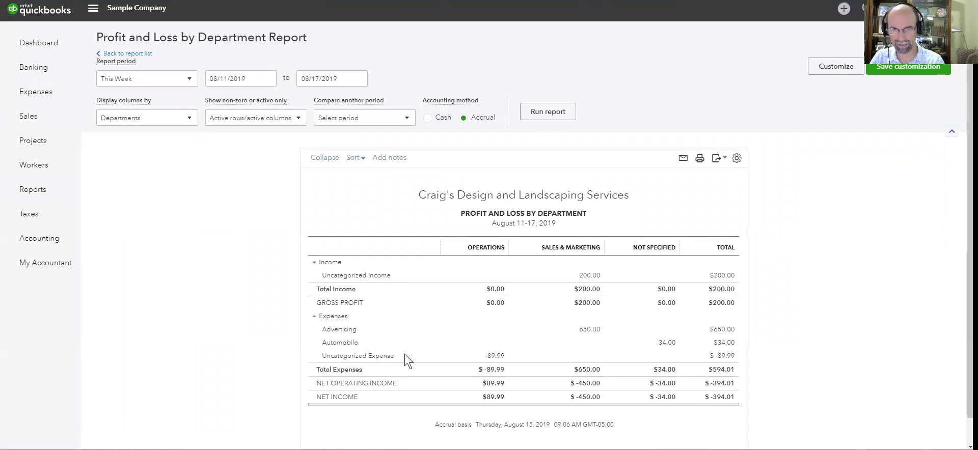
# Assign the 08/14/2019 Automobile expense without a department to Operations, save it, and return to the department report
pyautogui.click(667, 344)
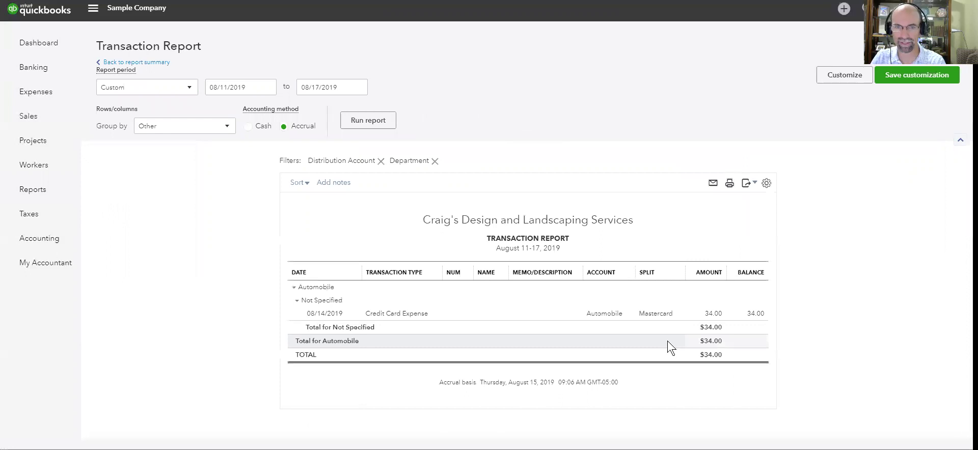
pyautogui.click(616, 318)
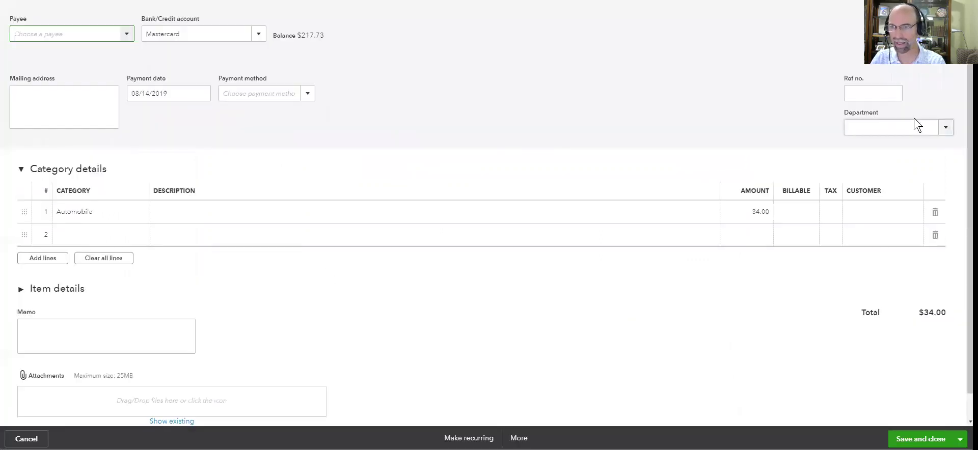
pyautogui.click(948, 129)
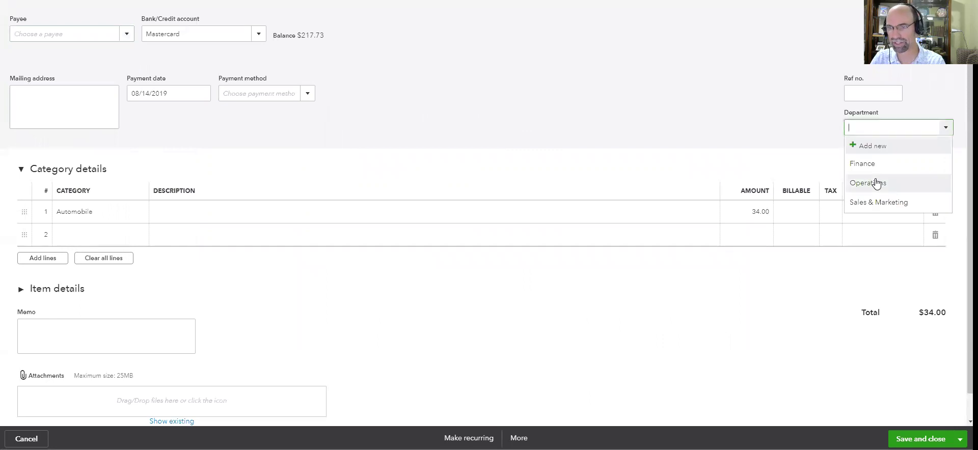
pyautogui.click(877, 184)
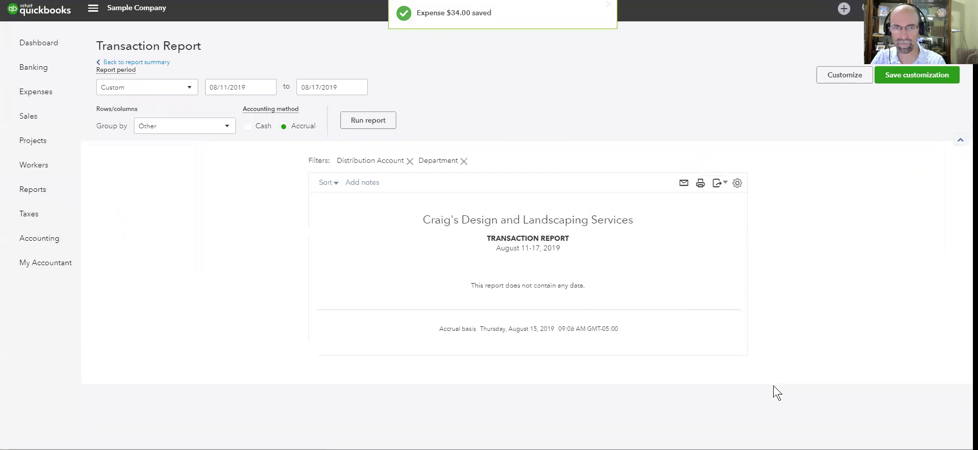
pyautogui.click(158, 62)
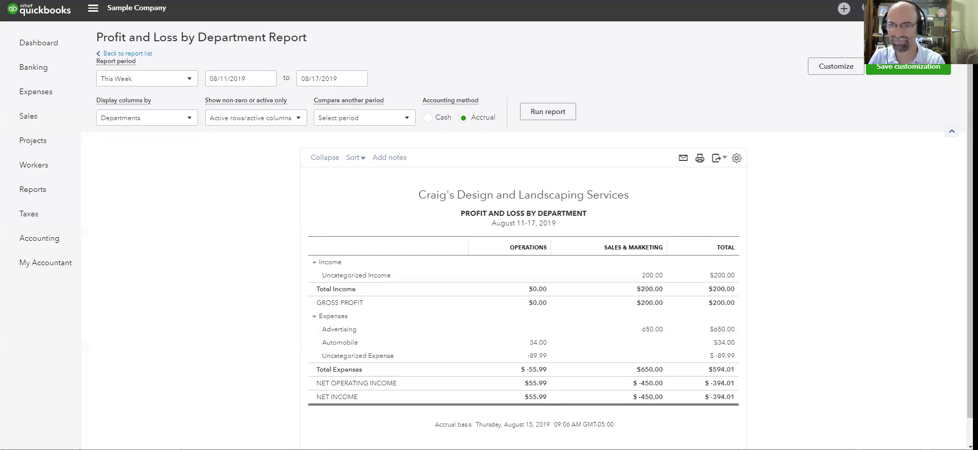
# Start a new budget from the budgeting tool and subdivide it by Department
pyautogui.click(868, 9)
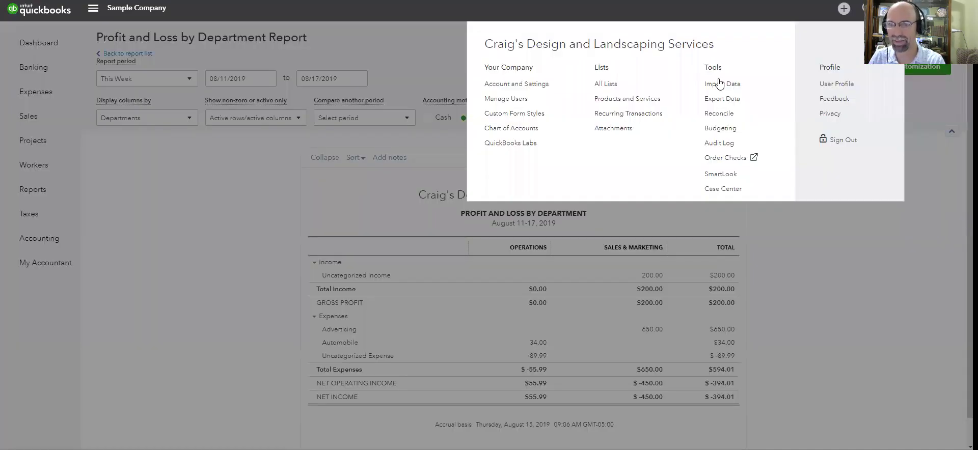
pyautogui.click(724, 131)
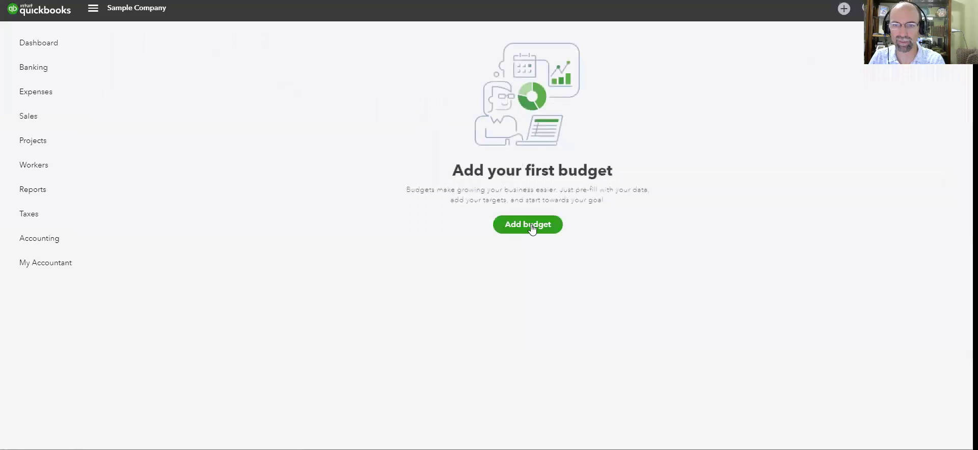
pyautogui.click(532, 229)
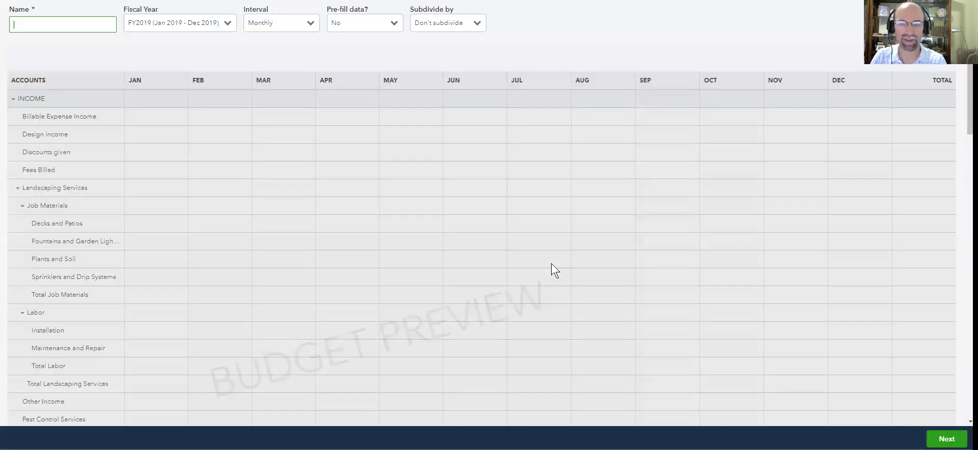
pyautogui.click(478, 24)
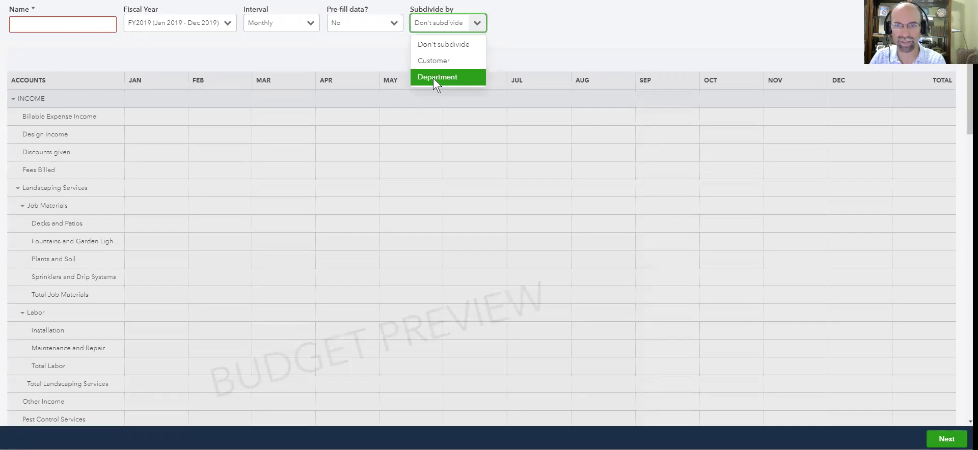
pyautogui.click(476, 27)
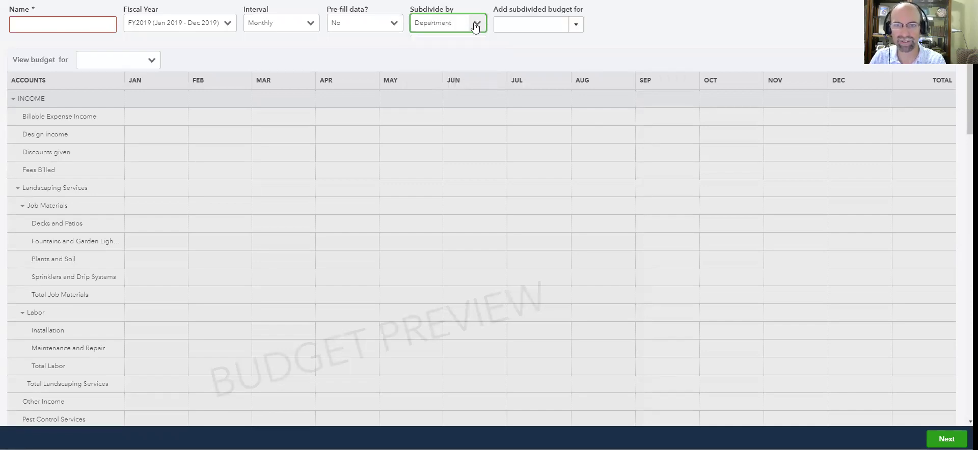
# Name the new budget Department Budget
pyautogui.click(56, 22)
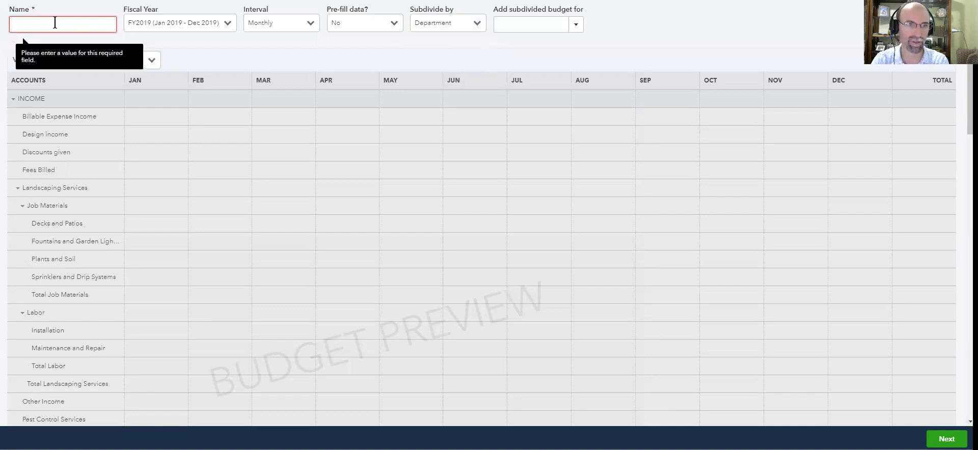
pyautogui.write('Del')
pyautogui.write('part')
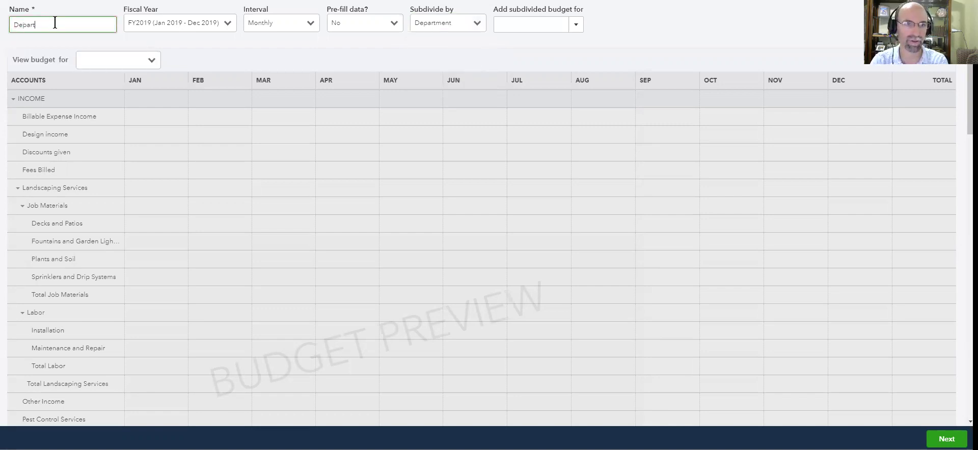
pyautogui.write('ment Budget')
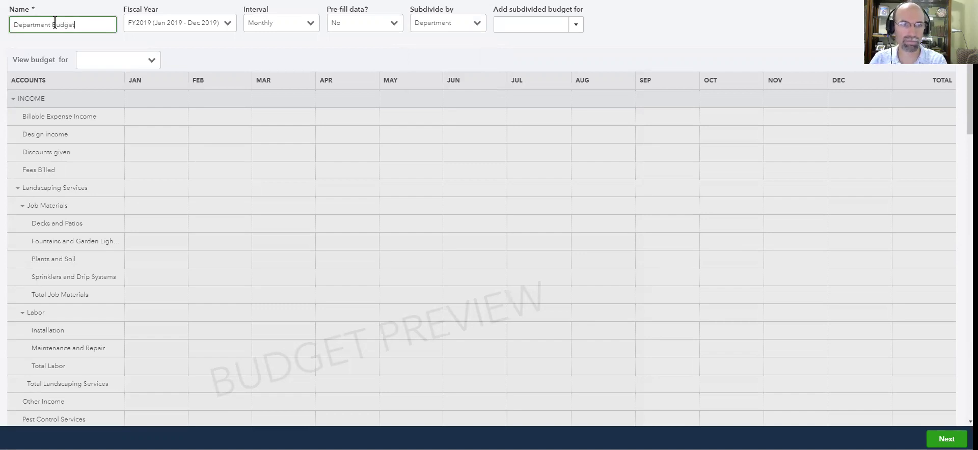
# Examine the budget preview's account rows, its department view selection and the available pre-fill data options
pyautogui.click(148, 64)
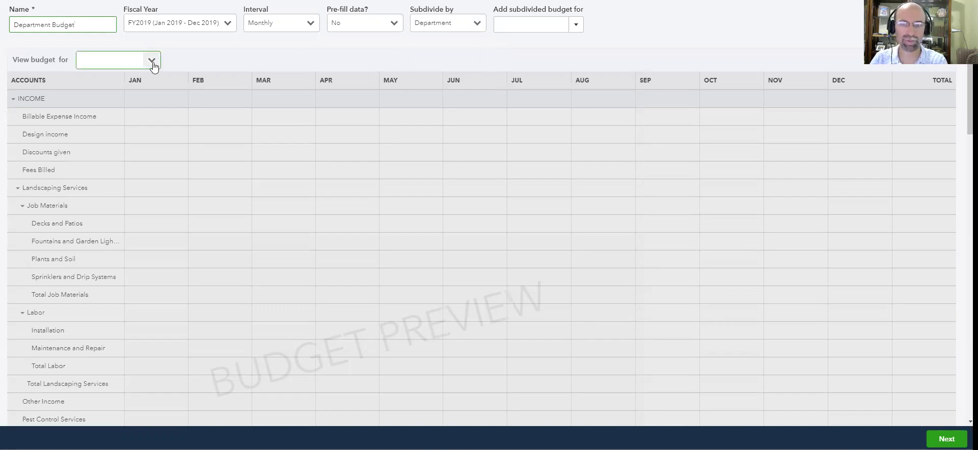
pyautogui.click(476, 24)
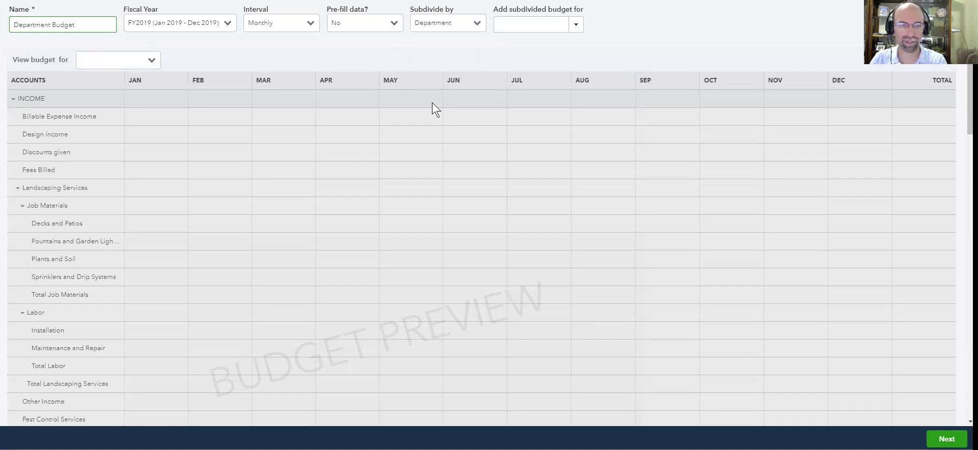
pyautogui.click(200, 249)
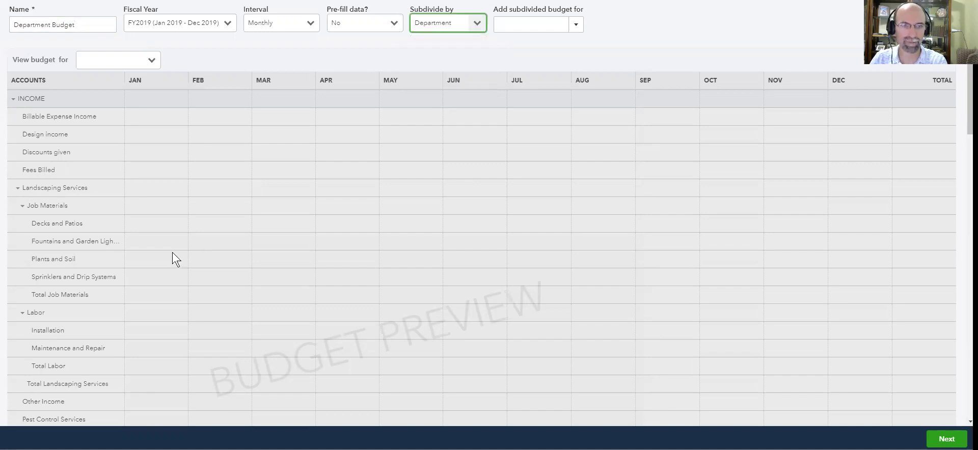
pyautogui.click(149, 62)
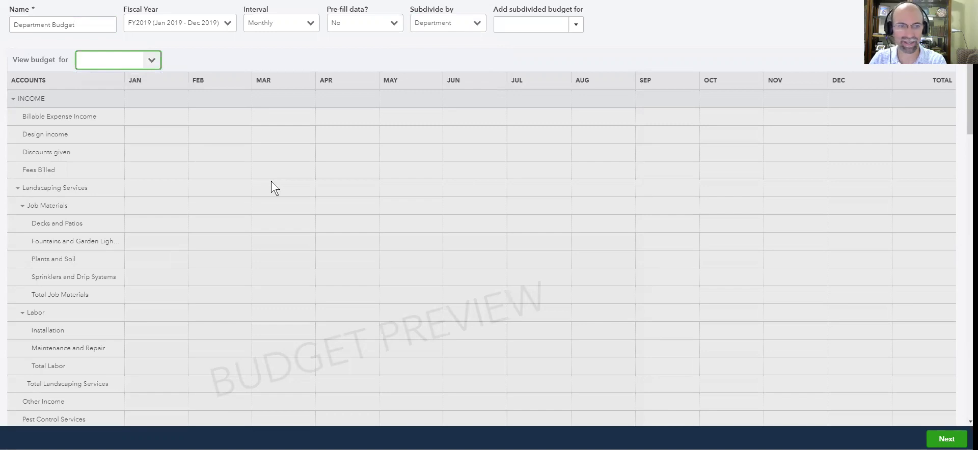
pyautogui.scroll(-7, 271, 183)
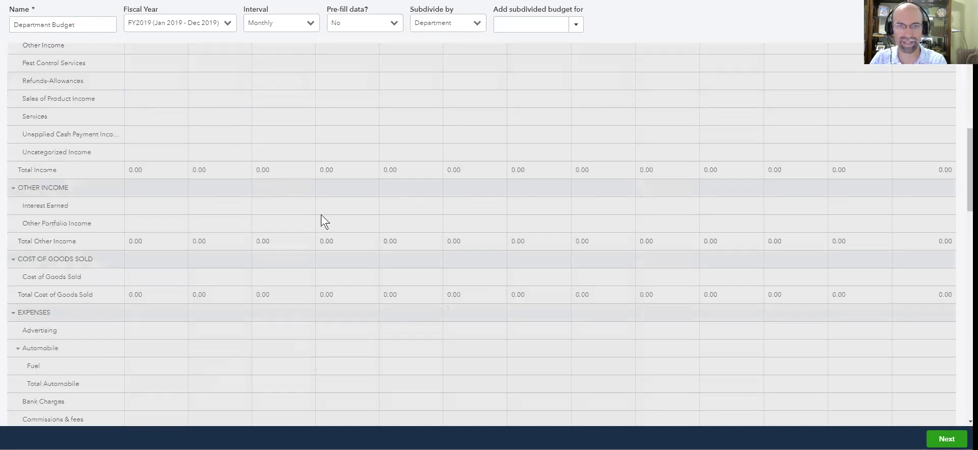
pyautogui.scroll(7, 321, 215)
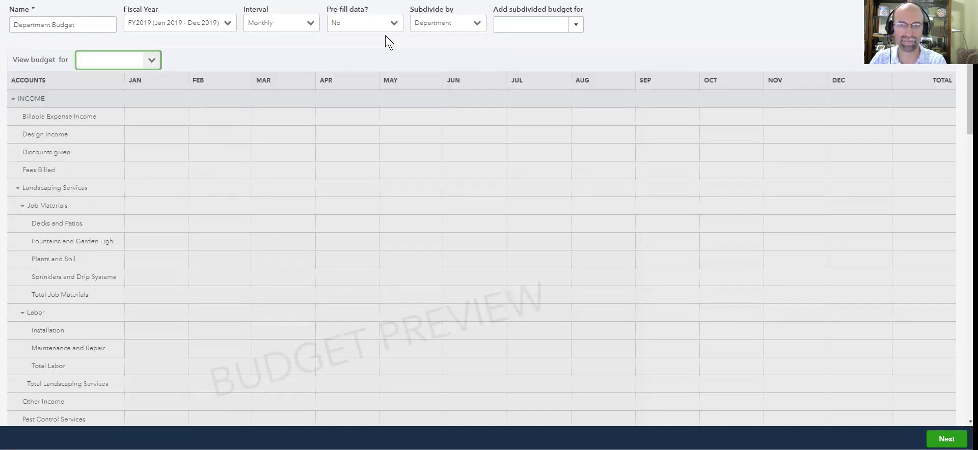
pyautogui.click(390, 25)
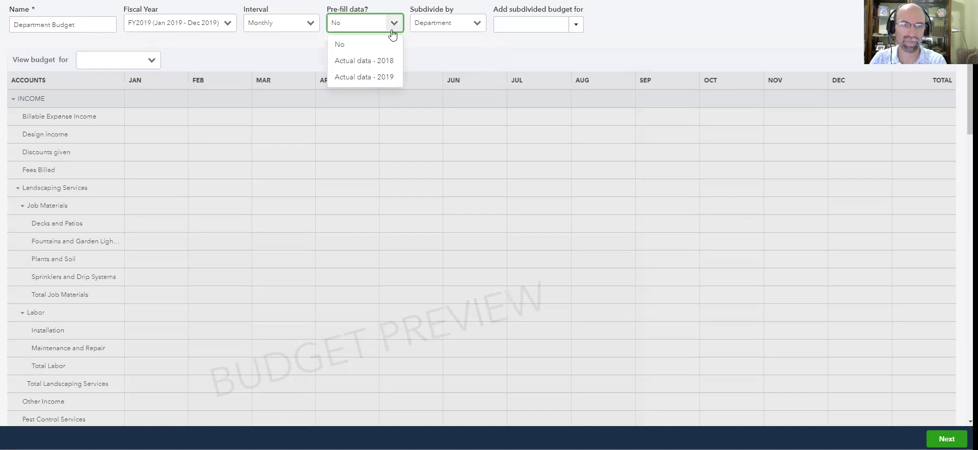
pyautogui.click(449, 120)
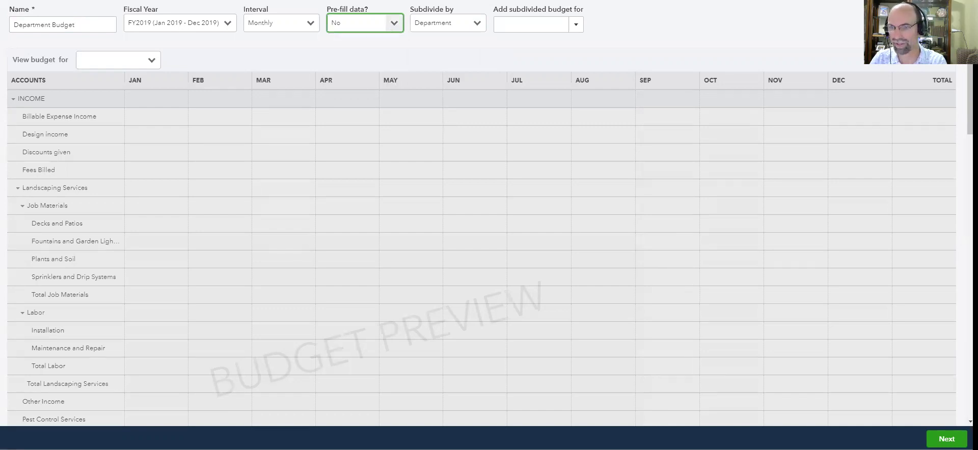
# Add subdivided budgets for Finance, Operations and Sales & Marketing, and proceed to the budget entry grid
pyautogui.click(770, 382)
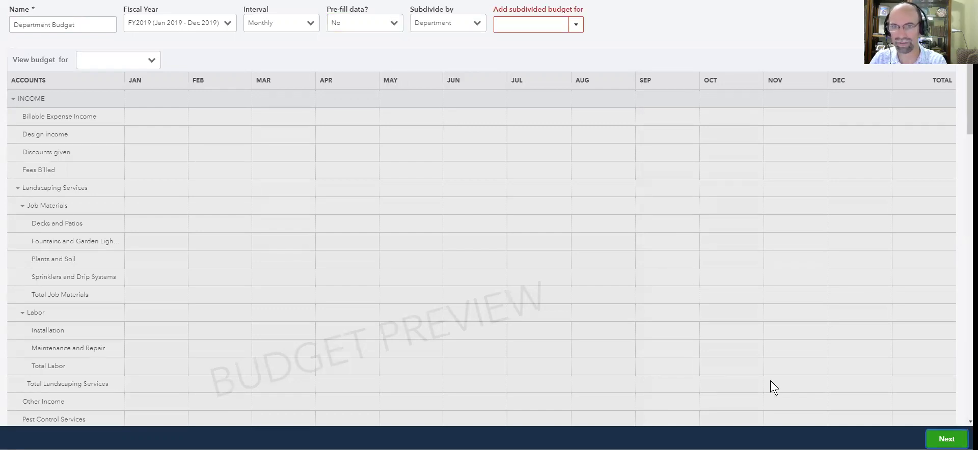
pyautogui.click(573, 31)
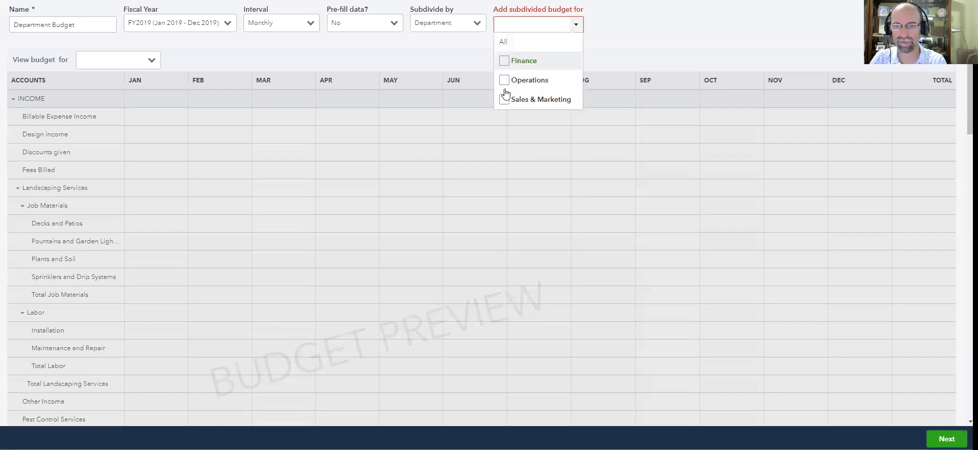
pyautogui.click(505, 89)
pyautogui.click(576, 41)
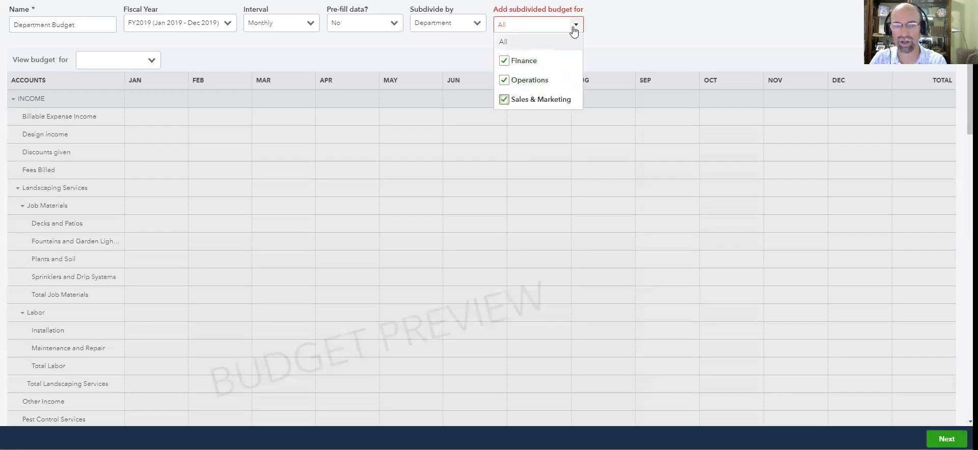
pyautogui.click(756, 331)
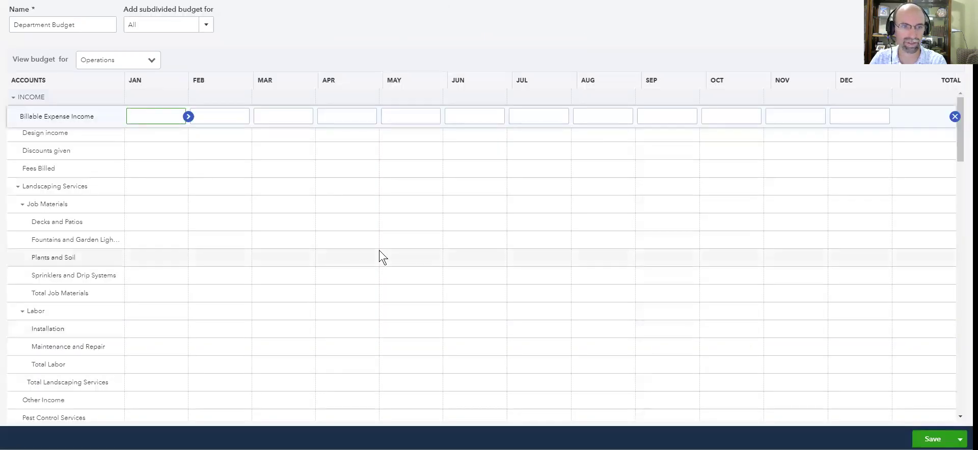
# Look through the income and expense accounts of the Operations budget, and switch the budget view to Sales & Marketing
pyautogui.scroll(-5, 379, 257)
pyautogui.scroll(-1, 379, 258)
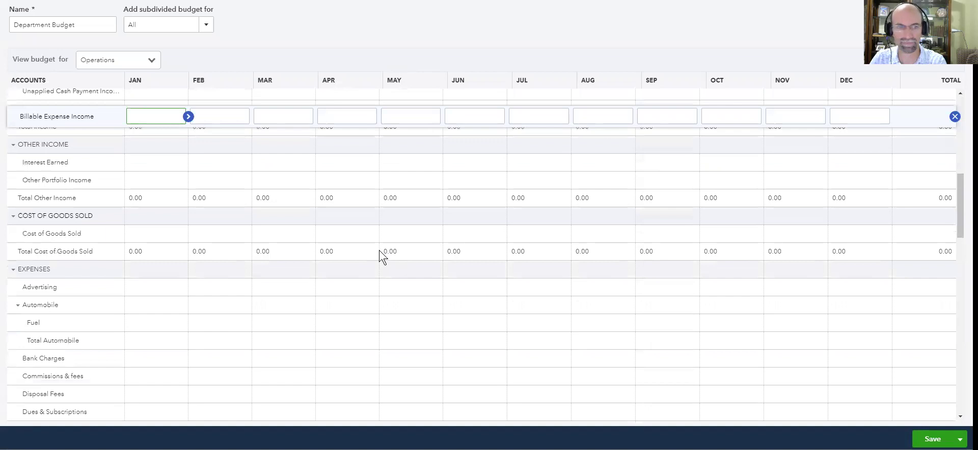
pyautogui.scroll(-5, 379, 258)
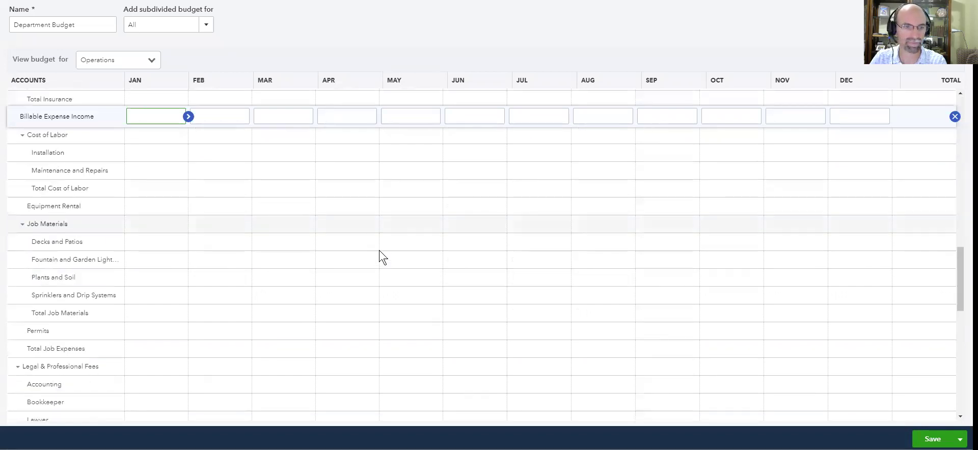
pyautogui.scroll(-5, 380, 259)
pyautogui.scroll(3, 381, 259)
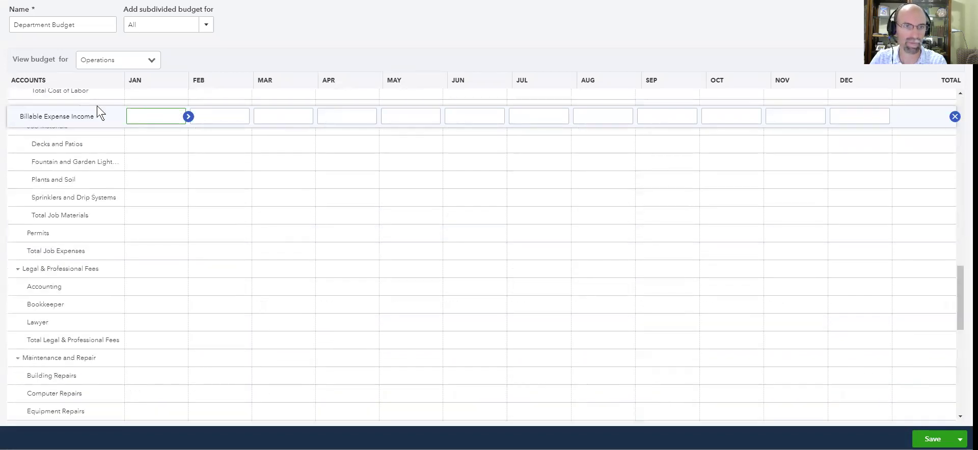
pyautogui.scroll(10, 101, 113)
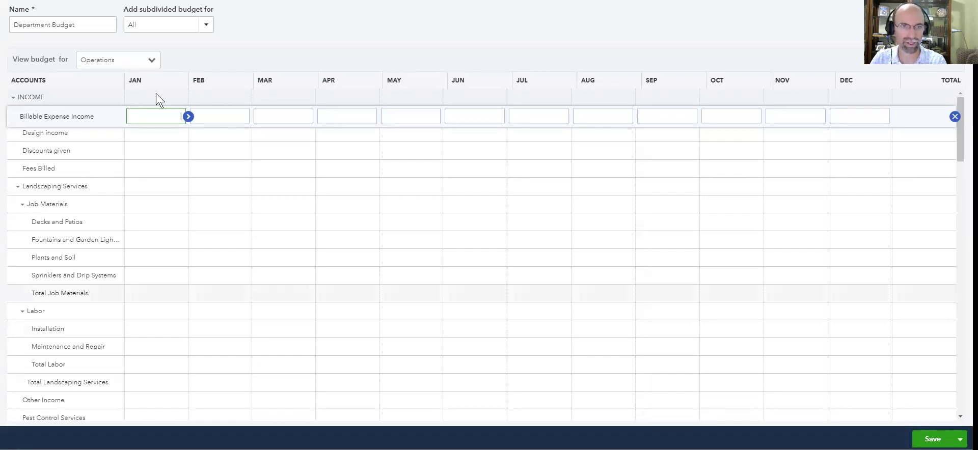
pyautogui.click(151, 61)
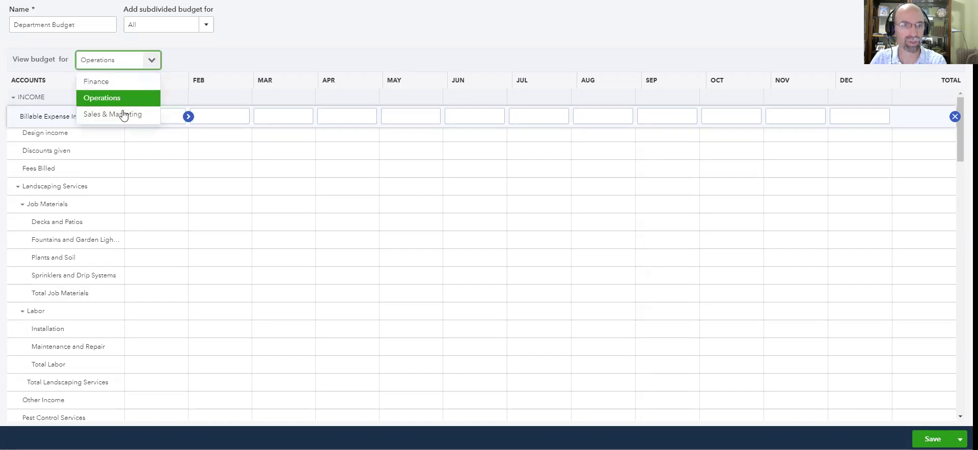
pyautogui.click(123, 116)
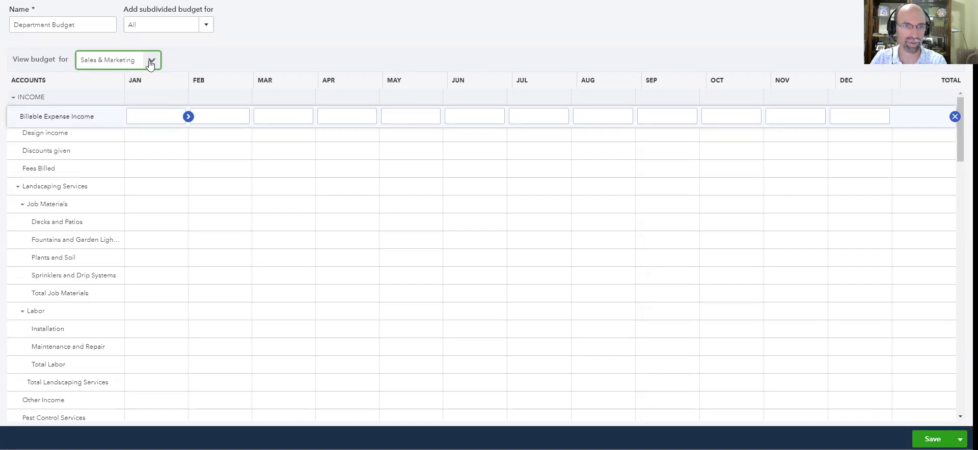
# Set the Labor income row of the Sales & Marketing budget to 500 for January and copy it across all months
pyautogui.scroll(-1, 252, 262)
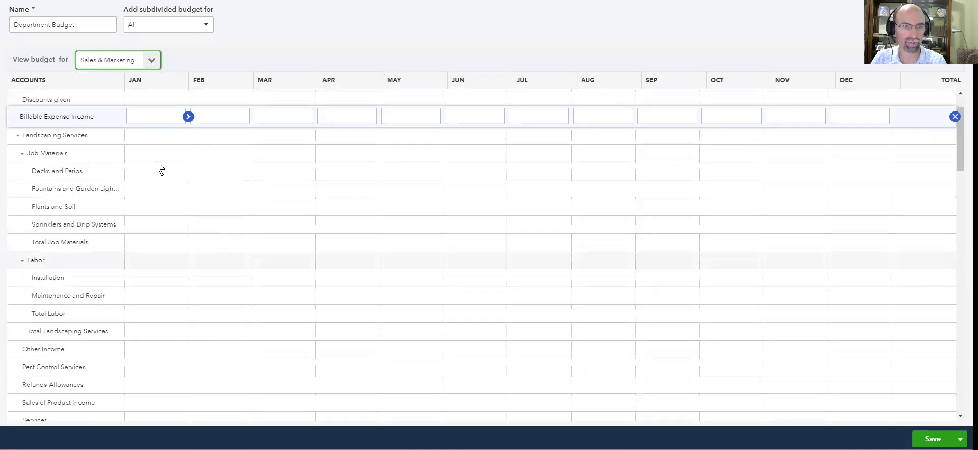
pyautogui.scroll(-2, 156, 166)
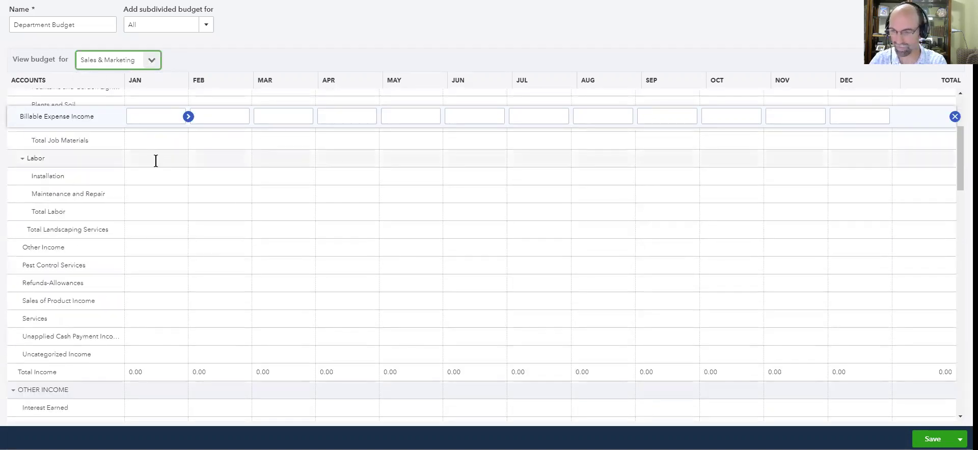
pyautogui.click(156, 161)
pyautogui.write('500')
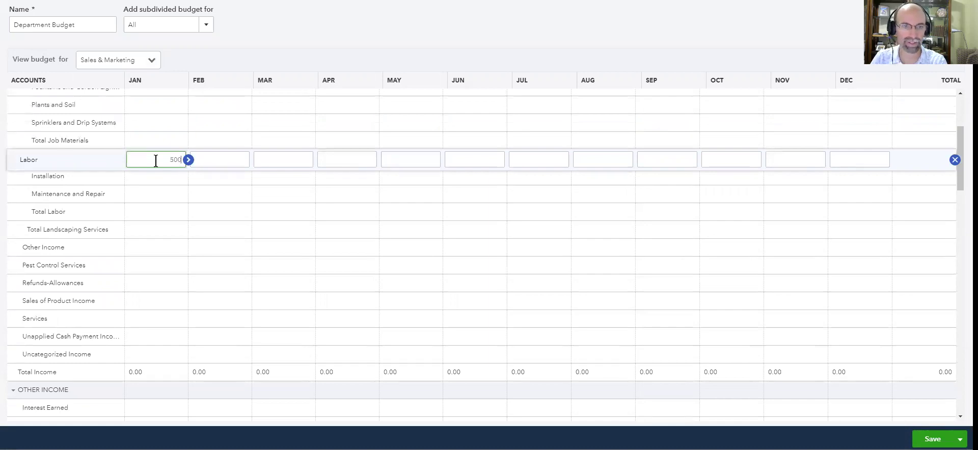
pyautogui.click(189, 160)
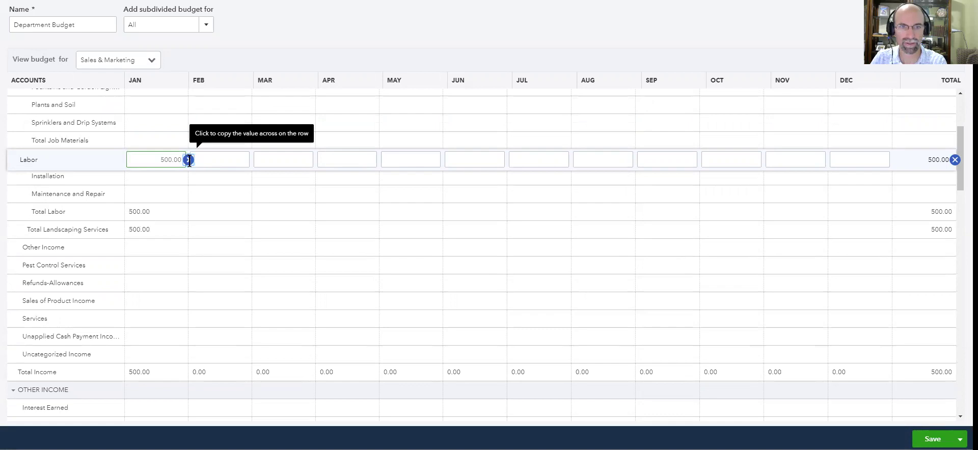
pyautogui.click(188, 160)
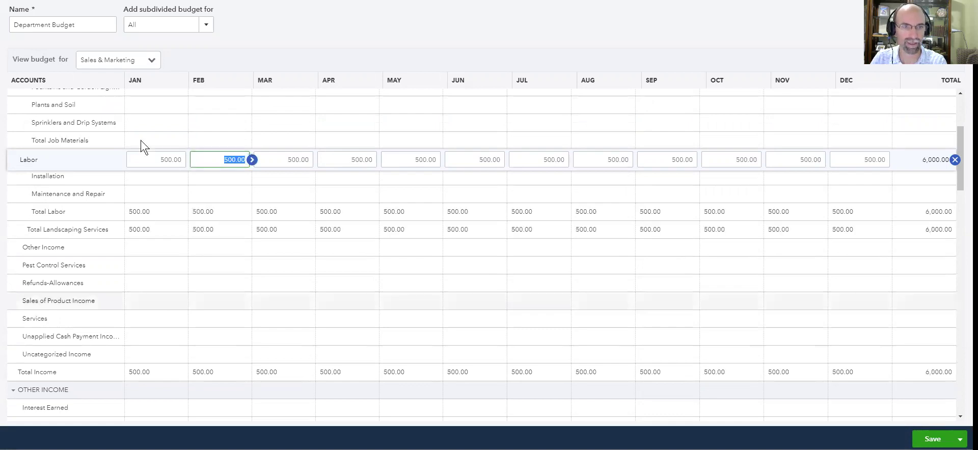
pyautogui.click(152, 61)
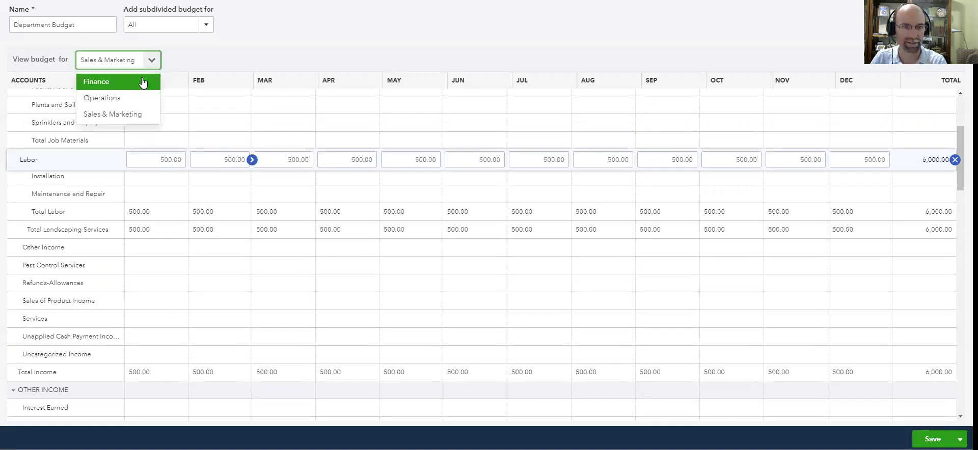
pyautogui.click(142, 83)
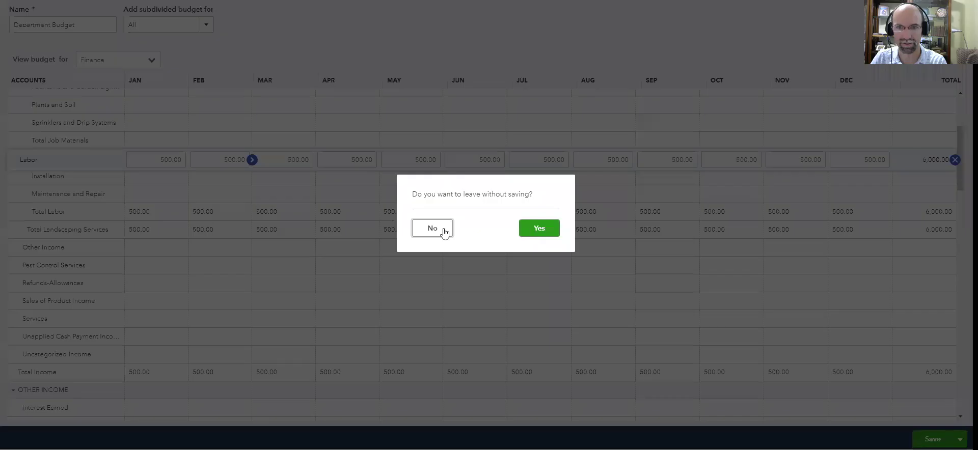
pyautogui.click(444, 230)
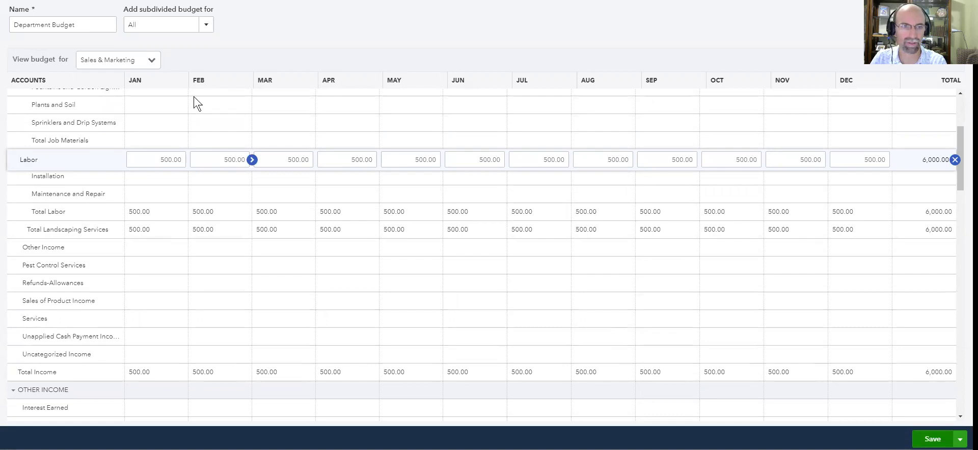
# Switch the budget view to Finance, and save a Labor income amount of 1,000 for every month
pyautogui.click(153, 61)
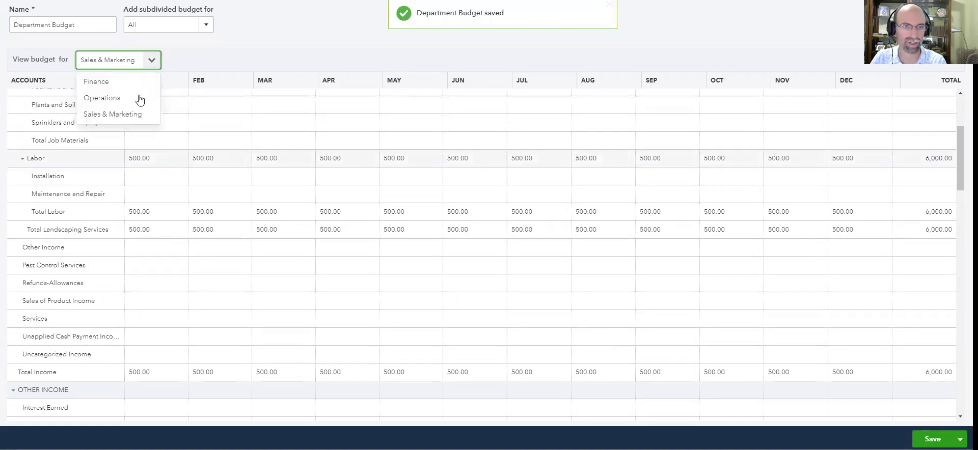
pyautogui.click(126, 83)
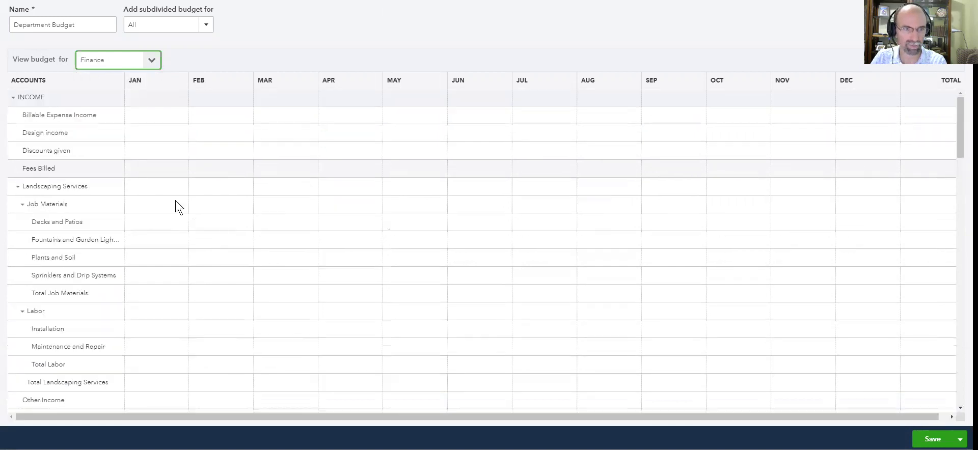
pyautogui.scroll(-2, 142, 218)
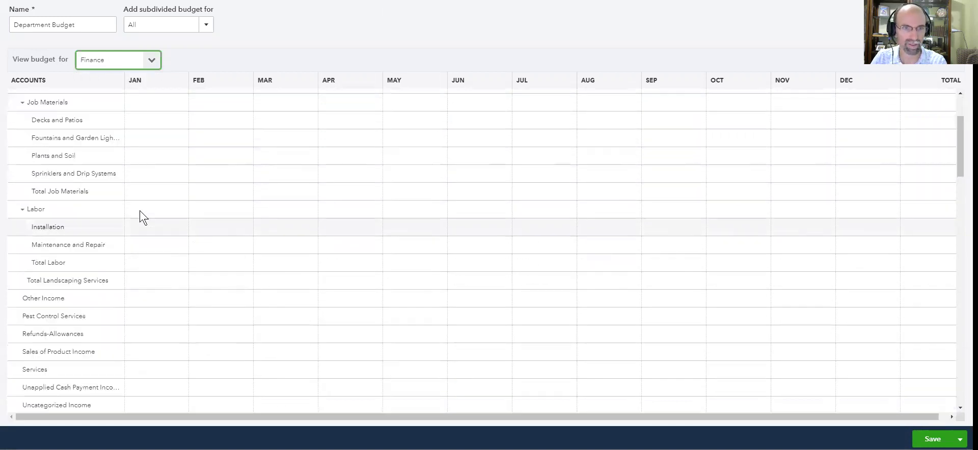
pyautogui.click(140, 210)
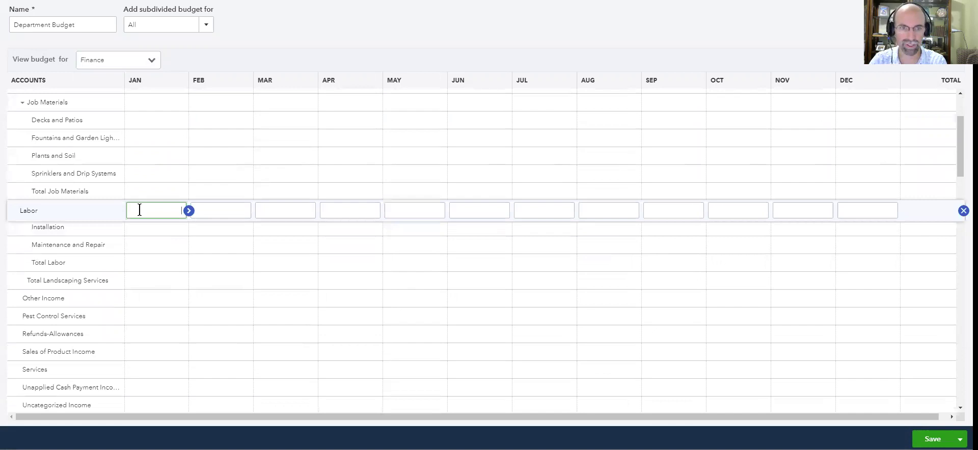
pyautogui.write('1000')
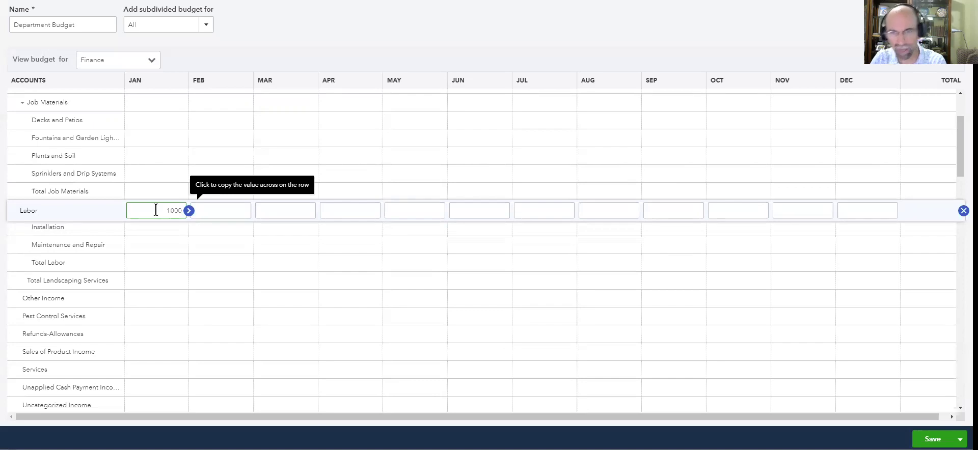
pyautogui.click(189, 211)
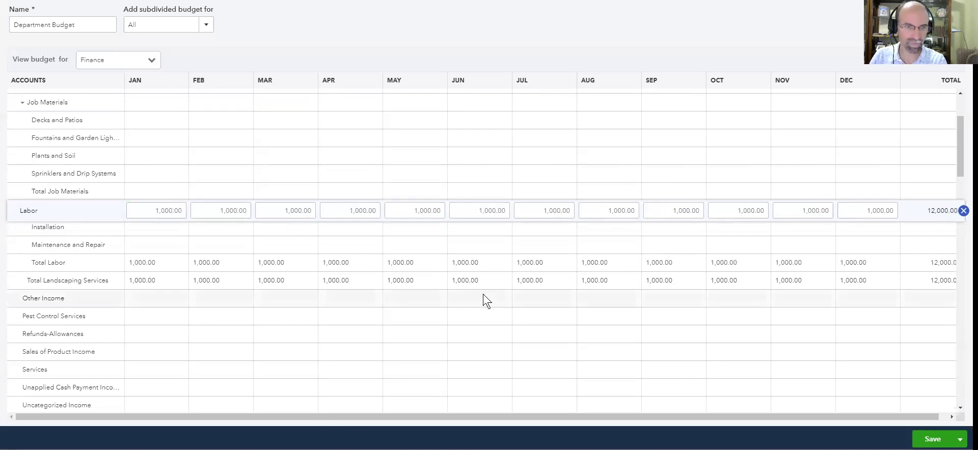
pyautogui.scroll(-2, 876, 396)
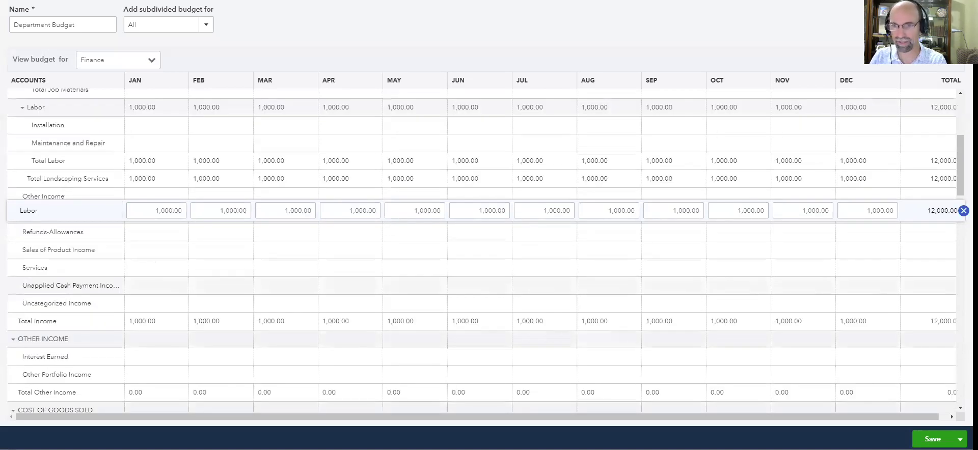
pyautogui.click(336, 270)
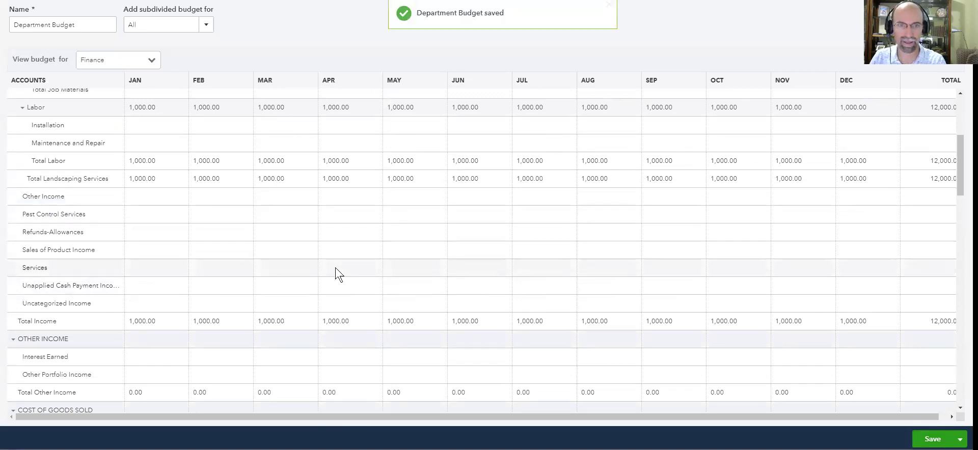
# Save and close the Department Budget, and run its Budget Overview report
pyautogui.scroll(2, 336, 274)
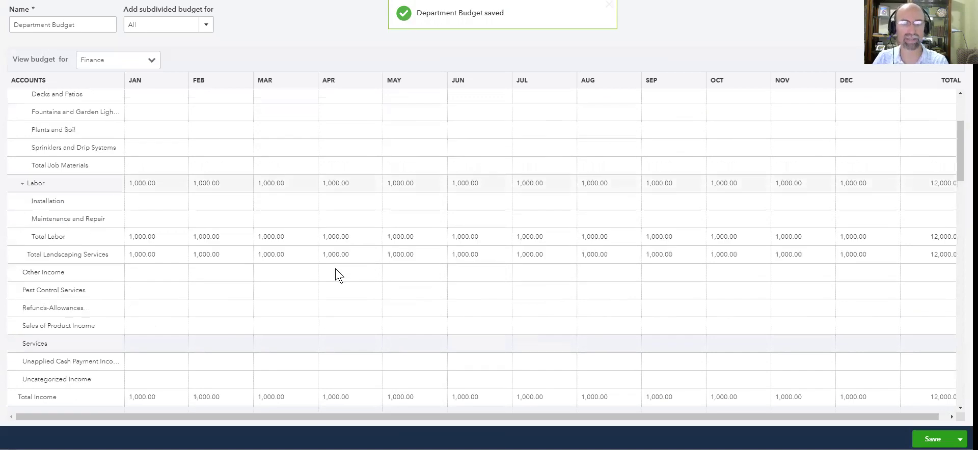
pyautogui.scroll(2, 337, 275)
pyautogui.scroll(1, 244, 268)
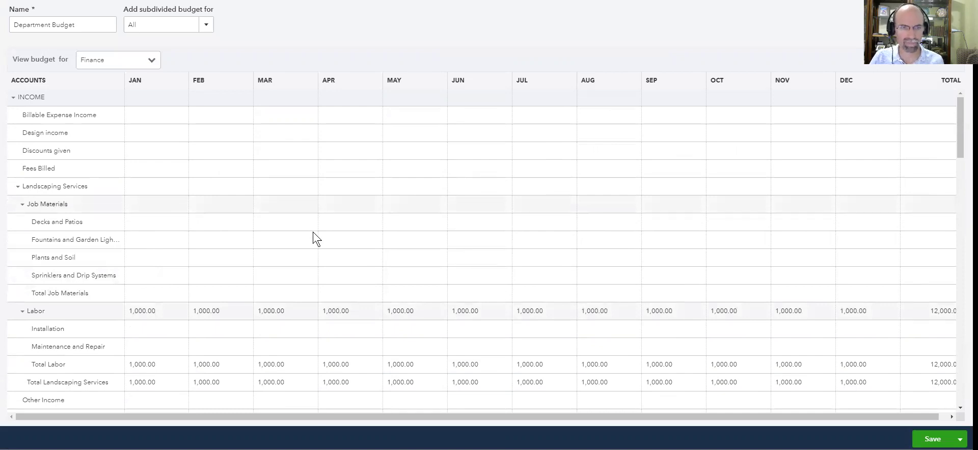
pyautogui.scroll(-5, 312, 234)
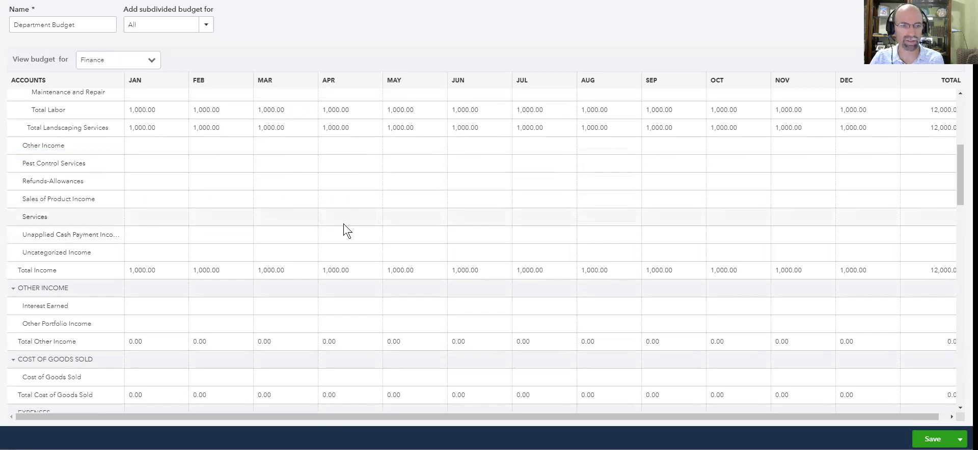
pyautogui.scroll(-4, 345, 230)
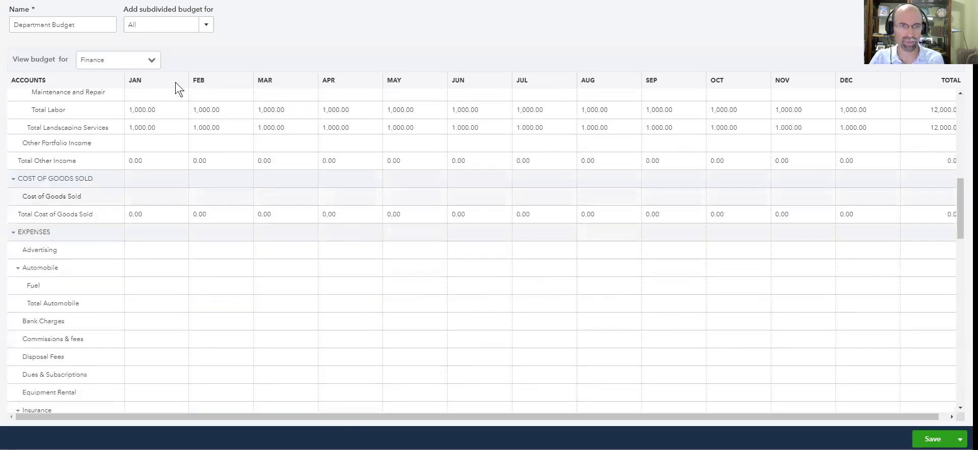
pyautogui.scroll(-1, 758, 389)
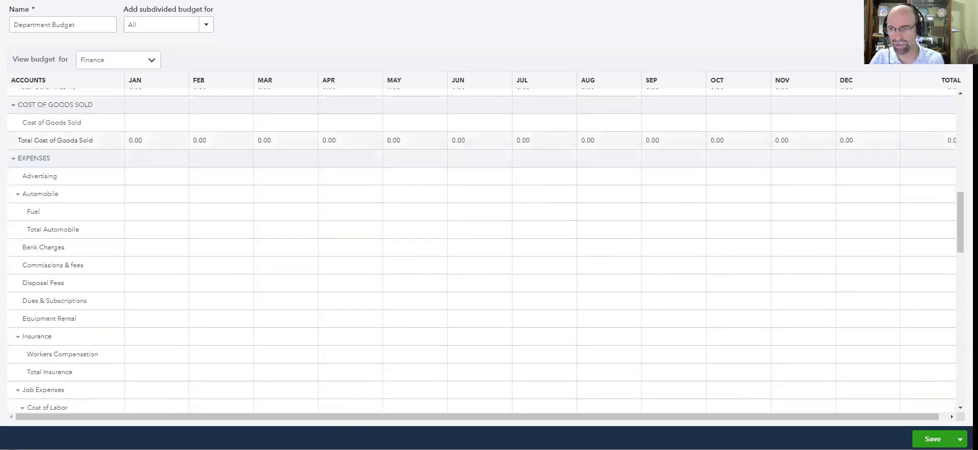
pyautogui.click(925, 438)
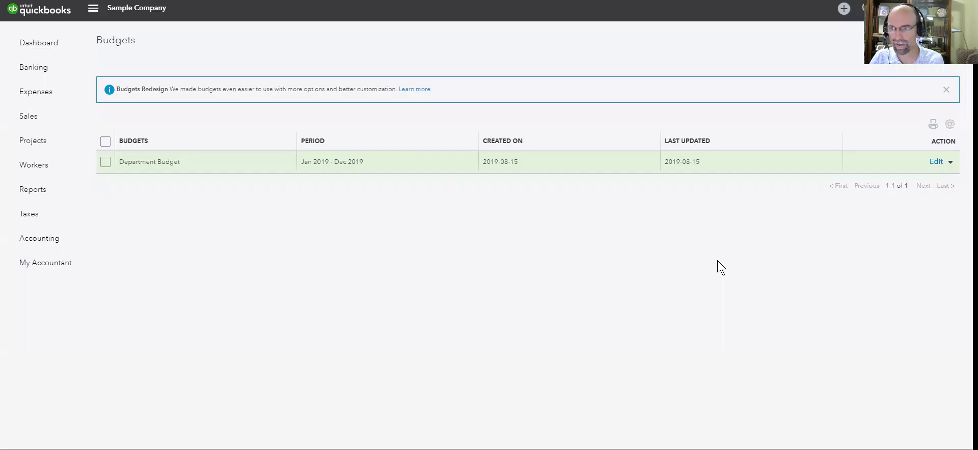
pyautogui.click(950, 162)
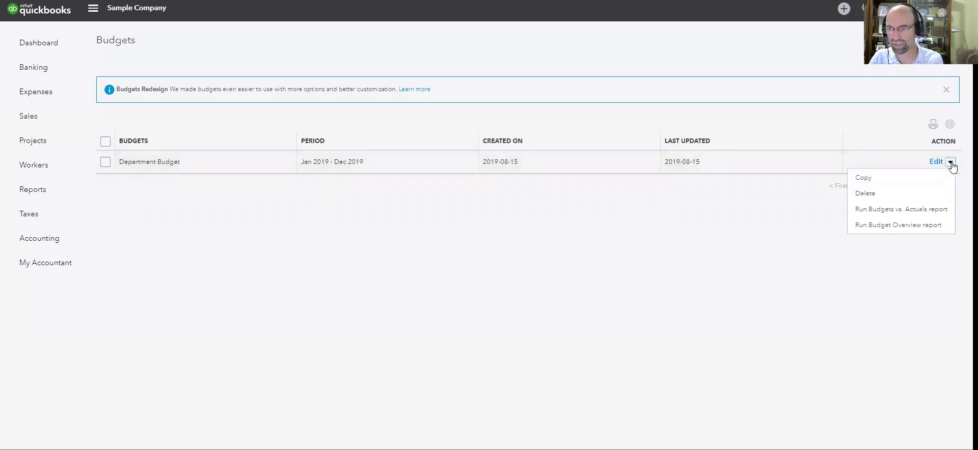
pyautogui.click(904, 227)
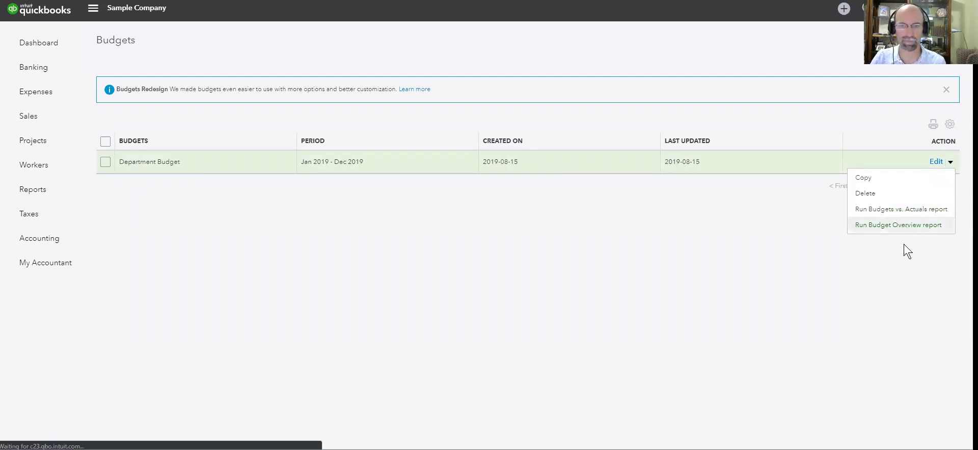